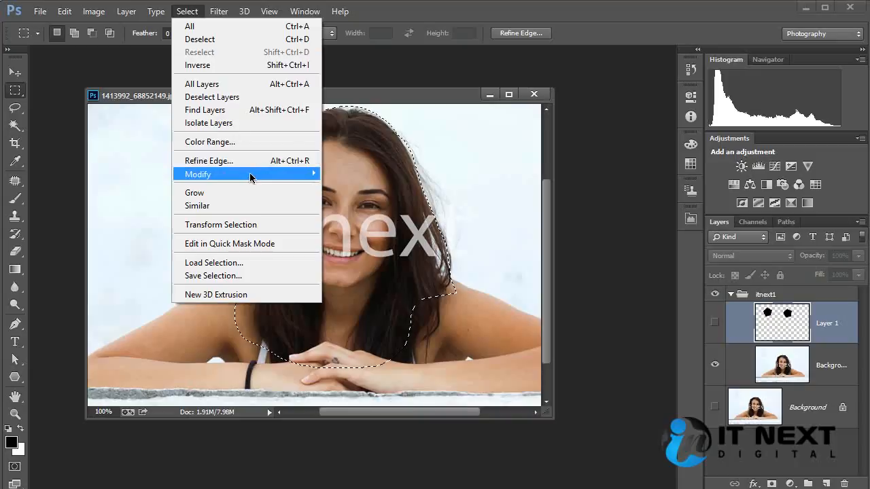
Feather the current selection around the woman's head and hair with a radius of 20 pixels.
mouse_move(250, 177)
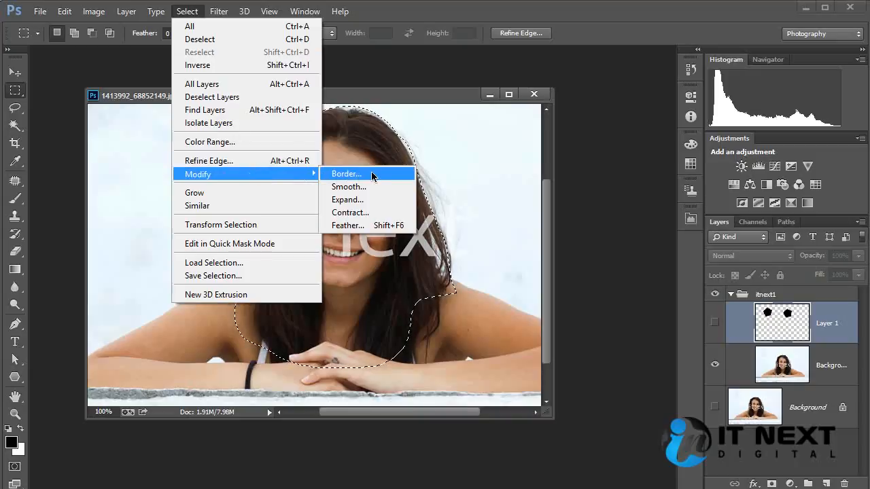
left_click(394, 232)
left_click_drag(667, 222, 410, 222)
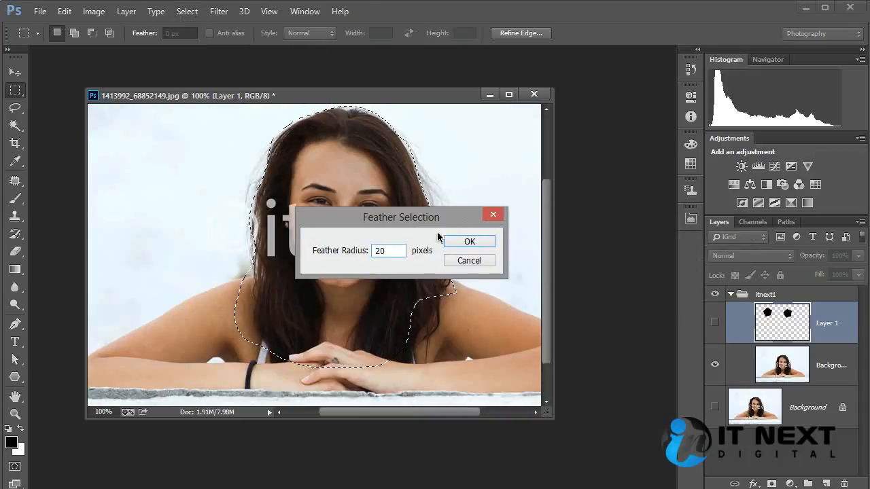
left_click(468, 241)
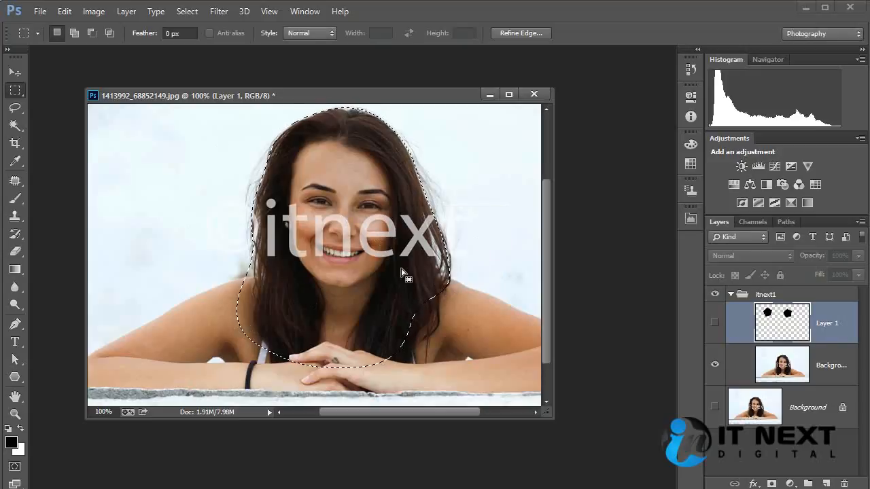
Copy the feathered selection from the Background copy layer to a new layer and show only that layer.
left_click(778, 365)
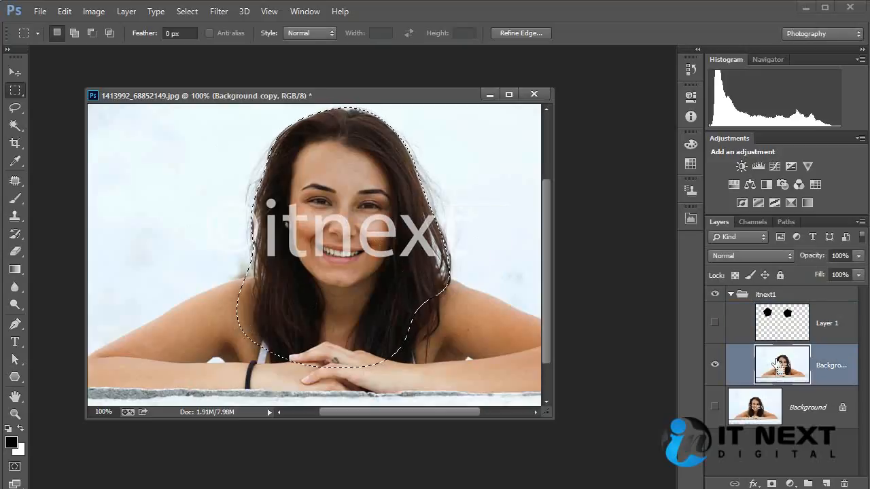
key("ctrl+j")
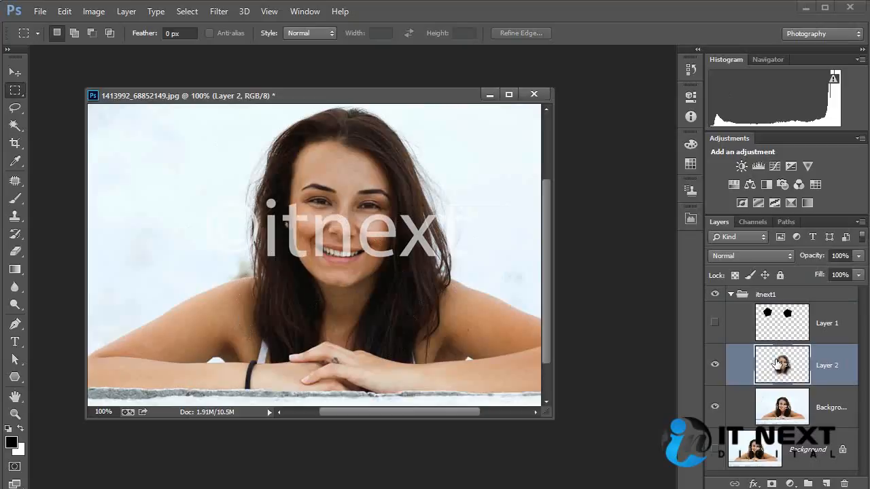
left_click(715, 366, "alt")
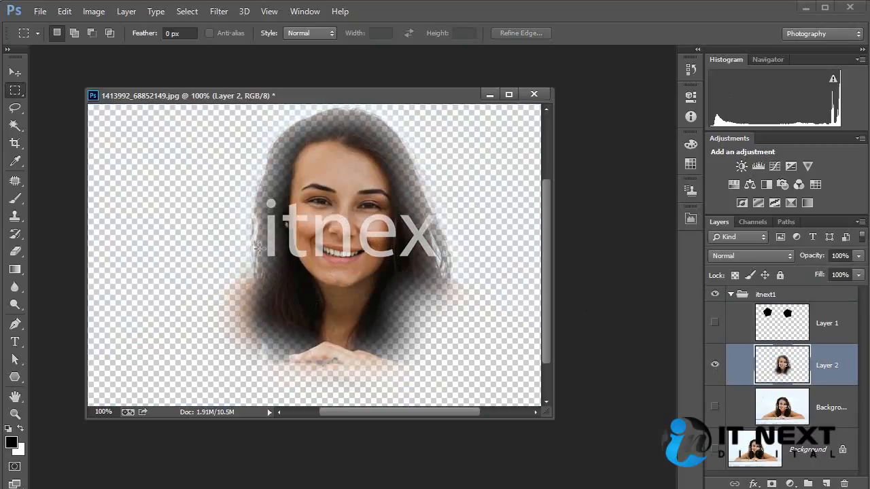
Undo the isolated layer copy and the 20-pixel feathering of the selection.
key("ctrl+alt+z")
key("ctrl+alt+z")
key("ctrl+alt+z")
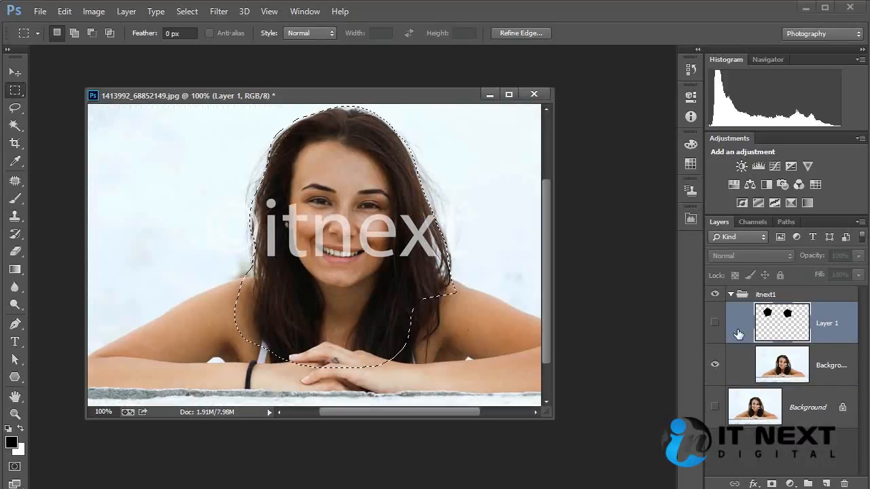
Delete the itnext1 layer group and keep only the visible Background layer.
left_click(800, 364)
left_click(731, 294)
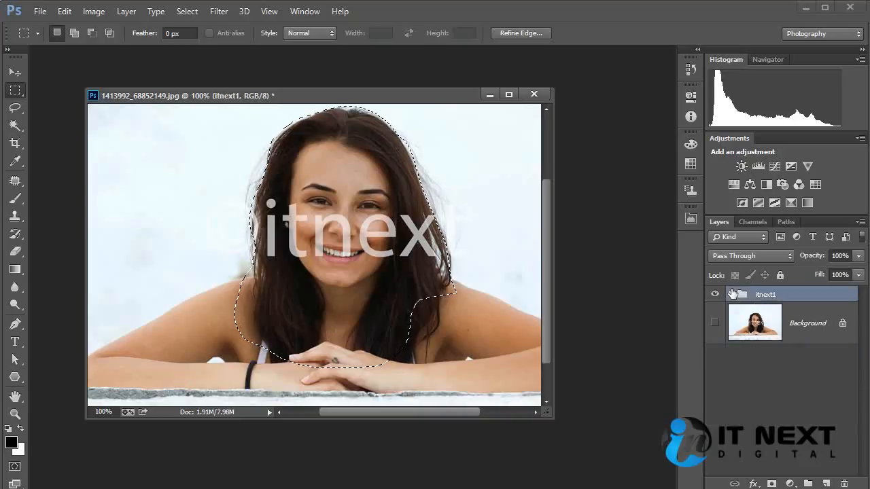
left_click_drag(762, 301, 844, 484)
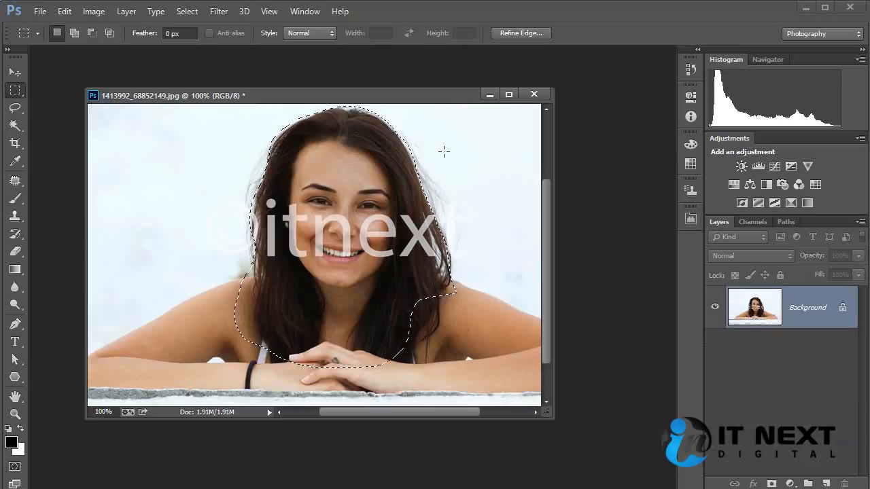
Draw a circular selection around the woman's face with the Elliptical Marquee tool, and set the tool's feather to 30 px.
left_click_drag(13, 89, 65, 108)
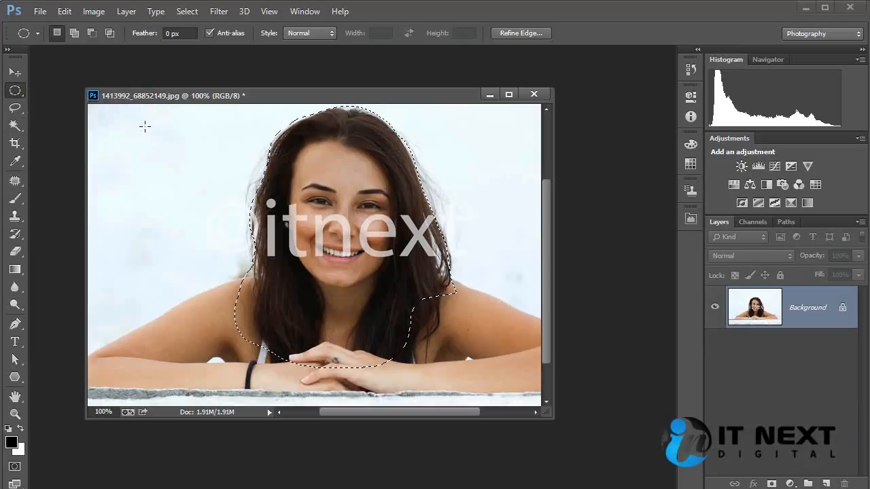
left_click(281, 171)
left_click_drag(281, 172, 453, 333)
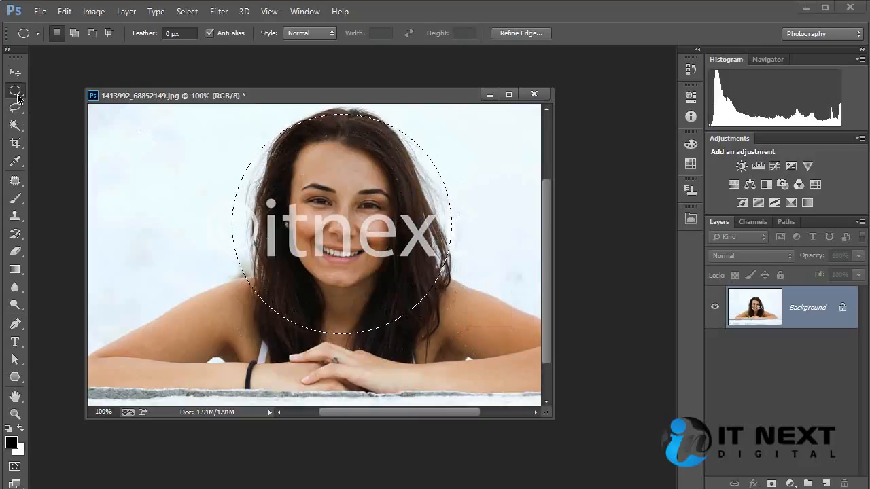
left_click(17, 95)
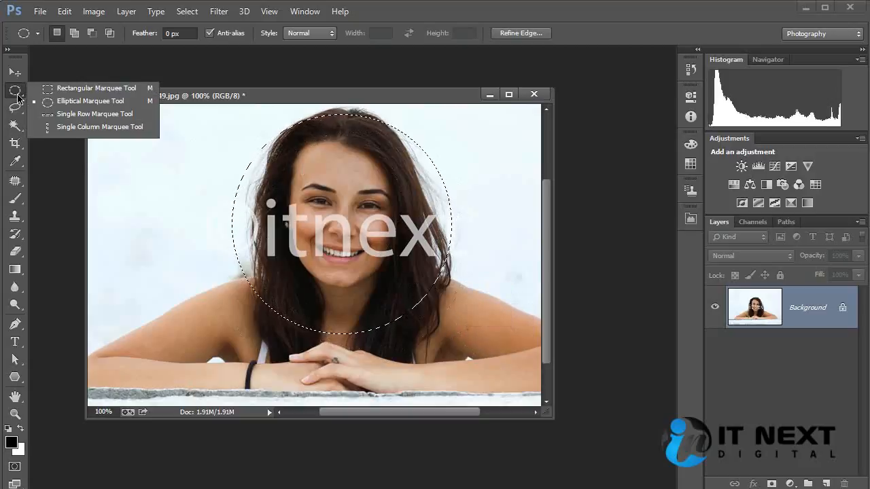
left_click(109, 105)
left_click_drag(322, 101, 327, 104)
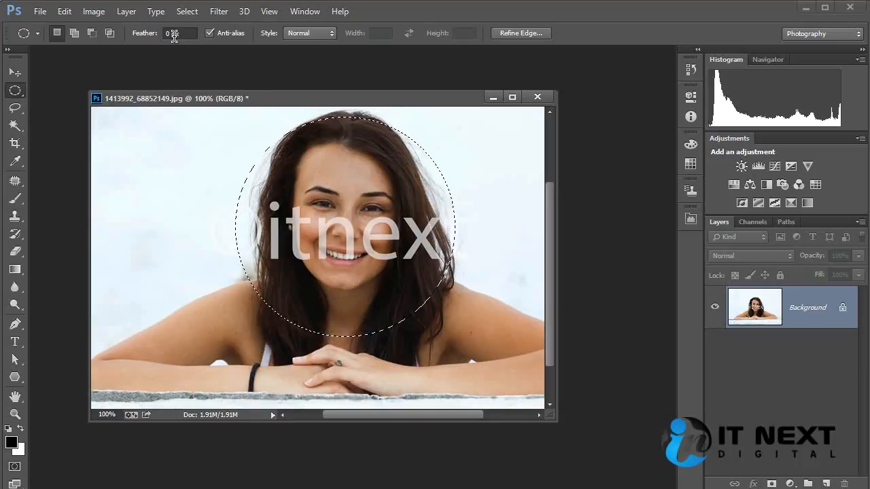
double_click(170, 34)
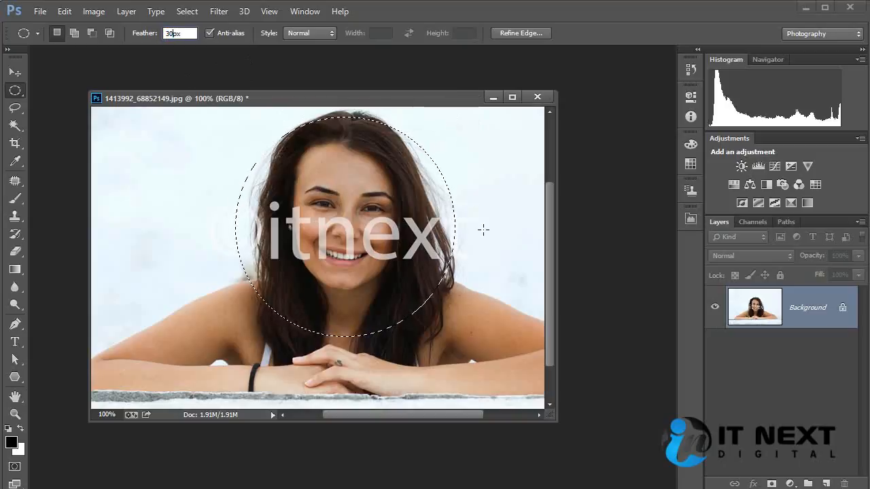
type("30")
Try copying the existing circular selection to a new layer shown on its own, and undo the copy.
key("ctrl+j")
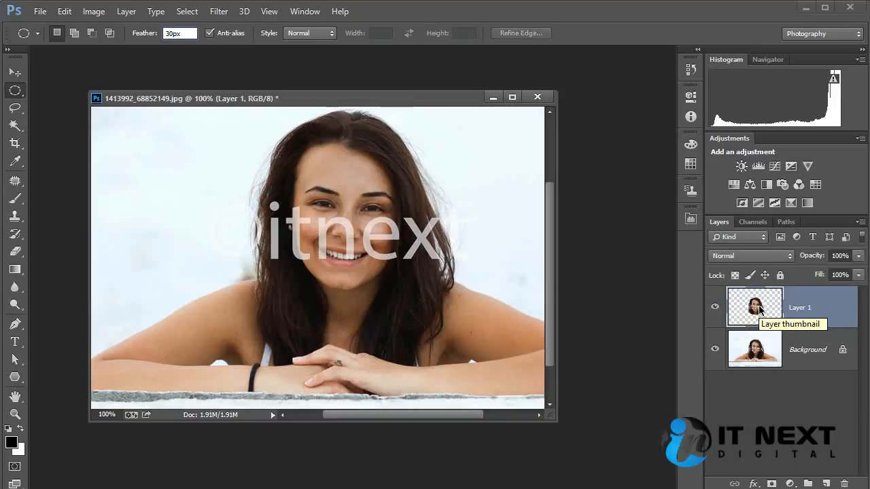
left_click(717, 308, "alt")
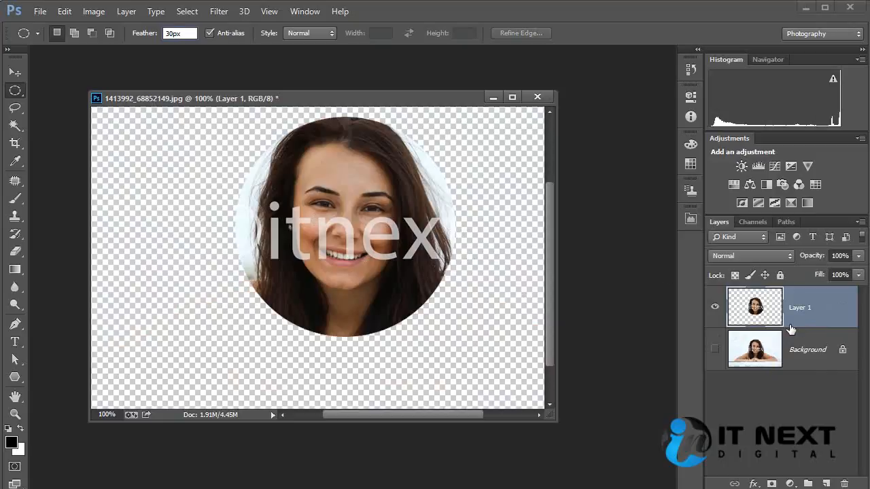
key("ctrl+alt+z")
key("ctrl+alt+z")
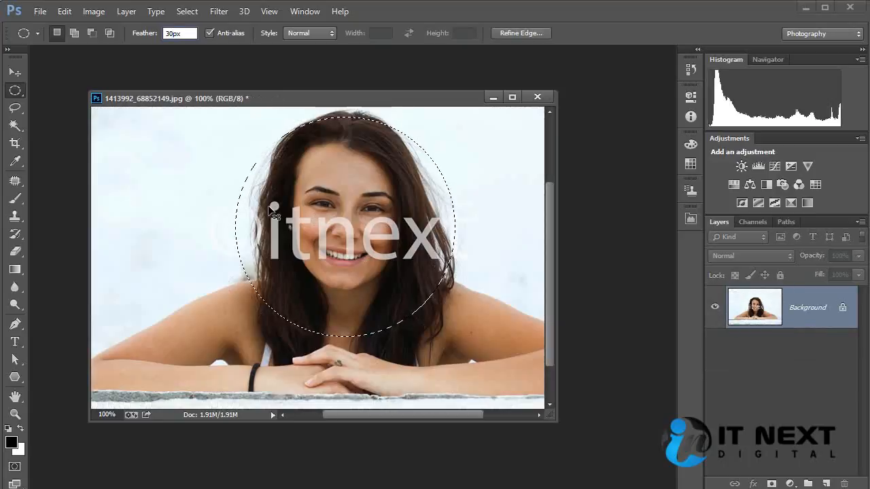
Replace the selection with a new 30 px feathered ellipse around the face, copied to its own layer with the Background hidden.
key("ctrl+d")
left_click_drag(233, 125, 472, 334)
key("ctrl+j")
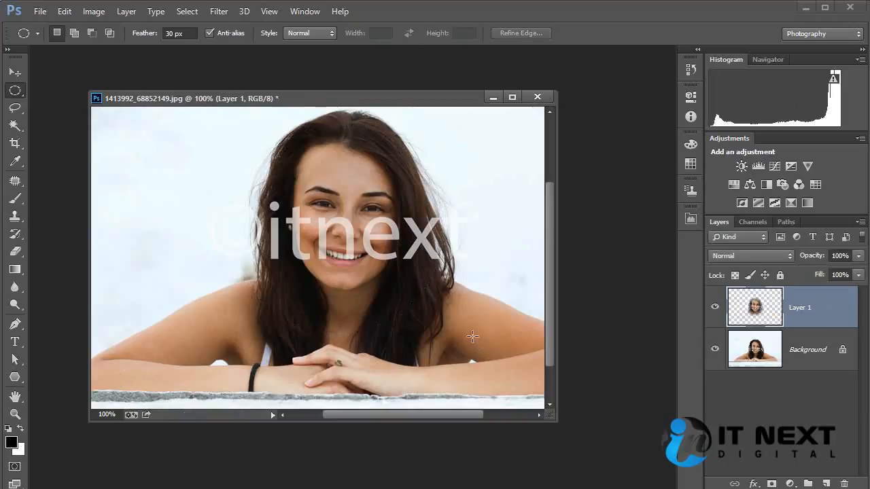
left_click(714, 348)
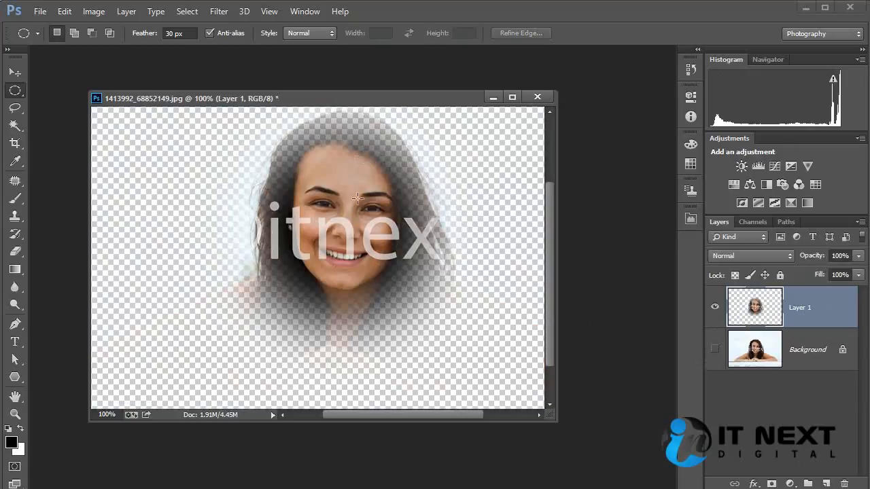
Add a layer between Layer 1 and the Background, and fill it with black, white and black again.
left_click(776, 356)
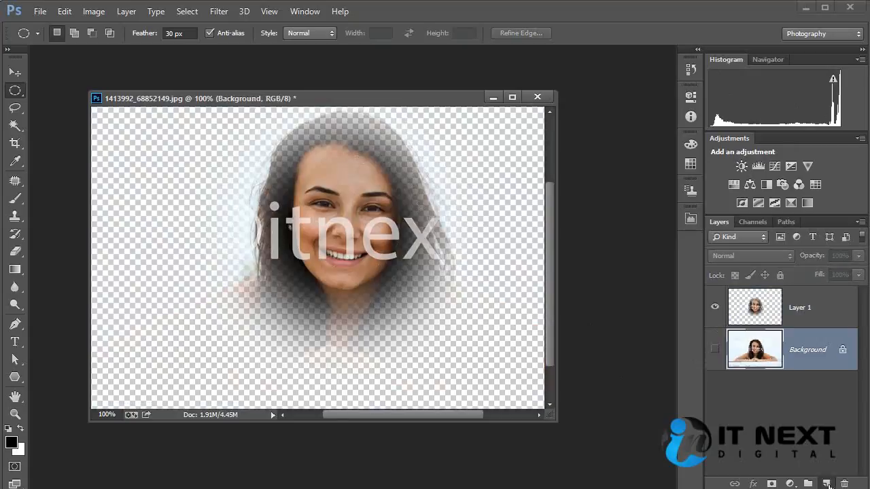
left_click(826, 484)
key("alt+BackSpace")
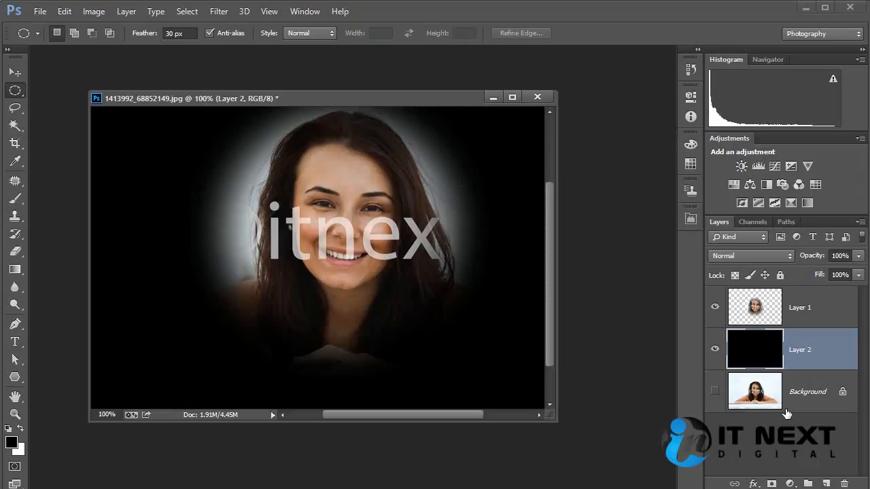
key("ctrl+BackSpace")
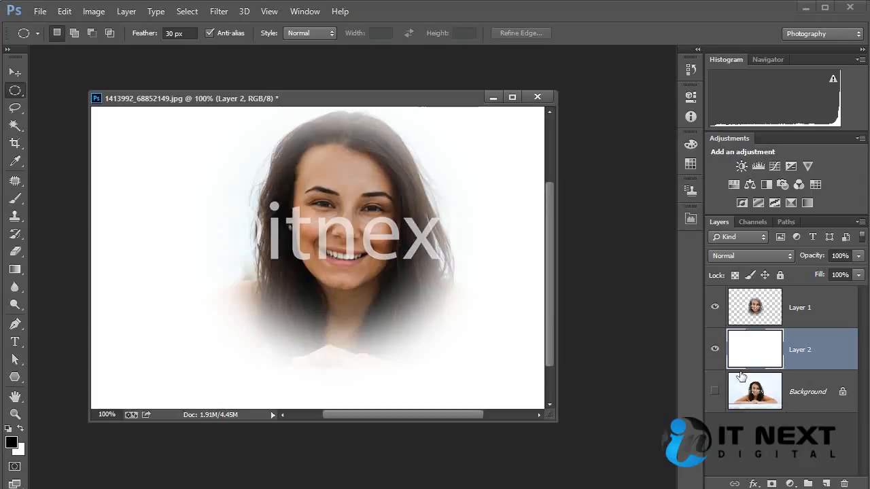
key("alt+BackSpace")
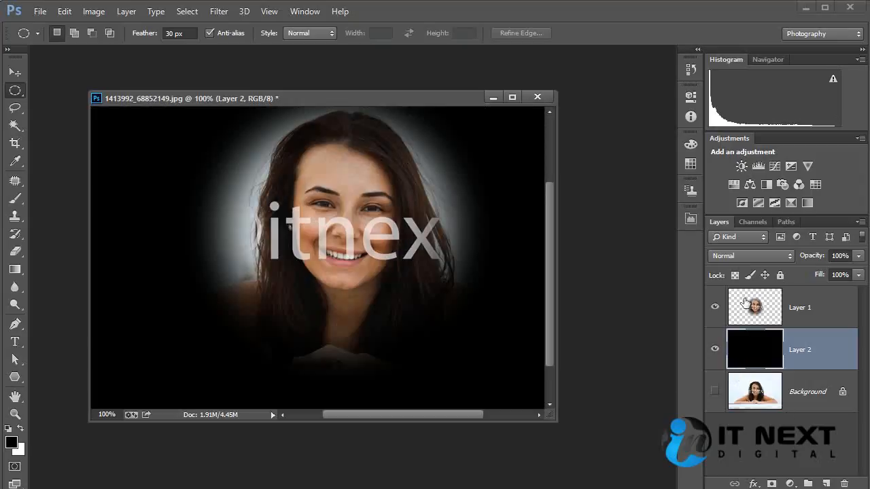
Delete the feathered face layer and the black fill layer, and show the Background again.
left_click(747, 298)
key("Delete")
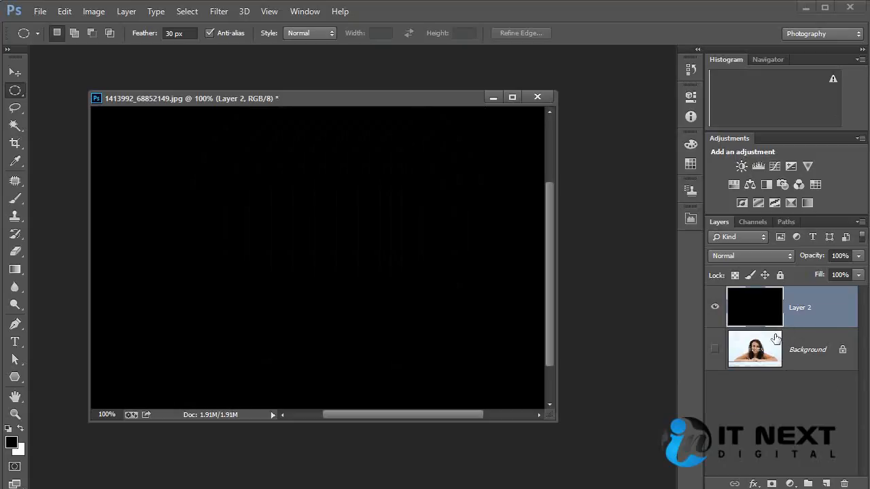
left_click(714, 348)
left_click_drag(824, 315, 845, 482)
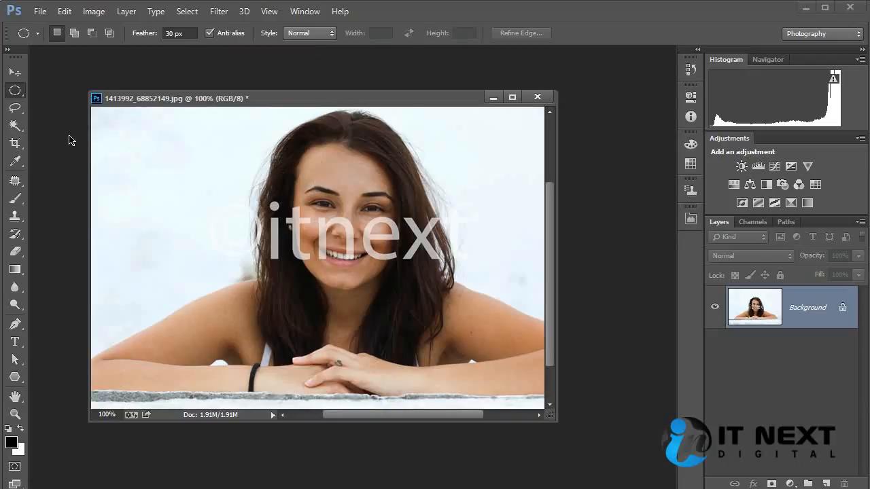
Set the Elliptical Marquee feather to 50 px and draw a circular selection over the woman's face.
left_click(135, 32)
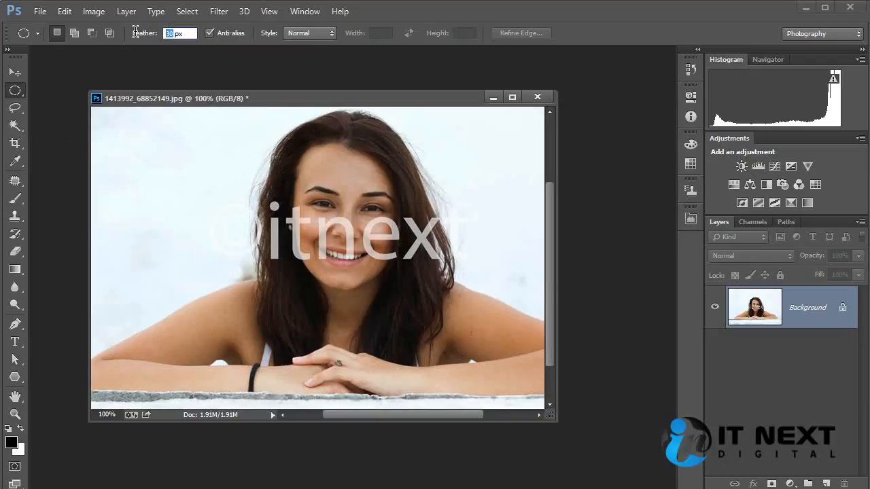
key("Return")
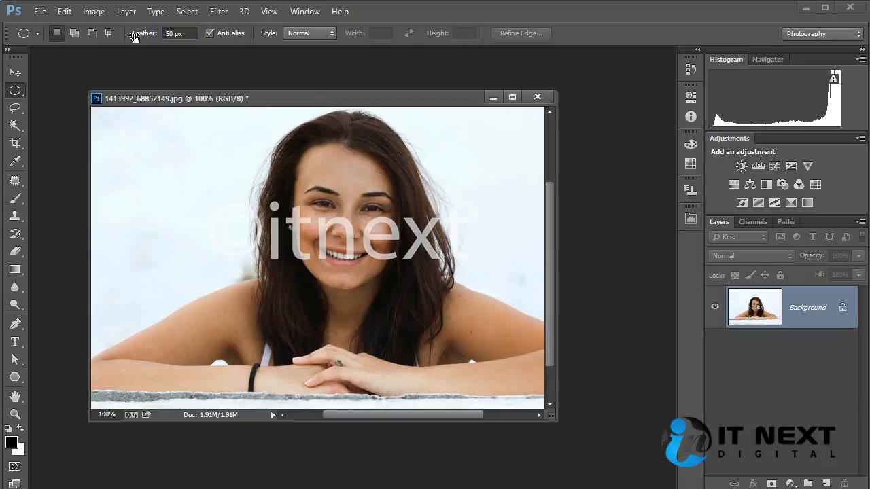
left_click_drag(337, 163, 468, 303)
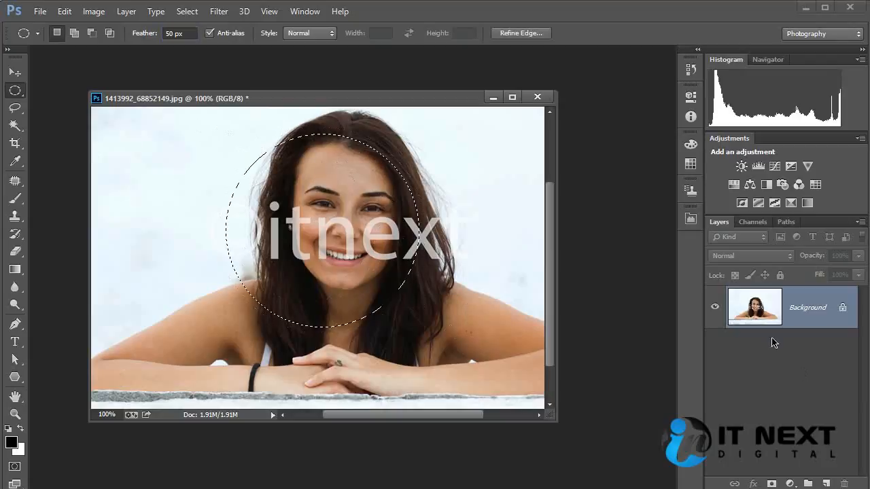
Try copying the 50 px feathered selection to a new layer with the Background hidden, and undo it.
key("ctrl+j")
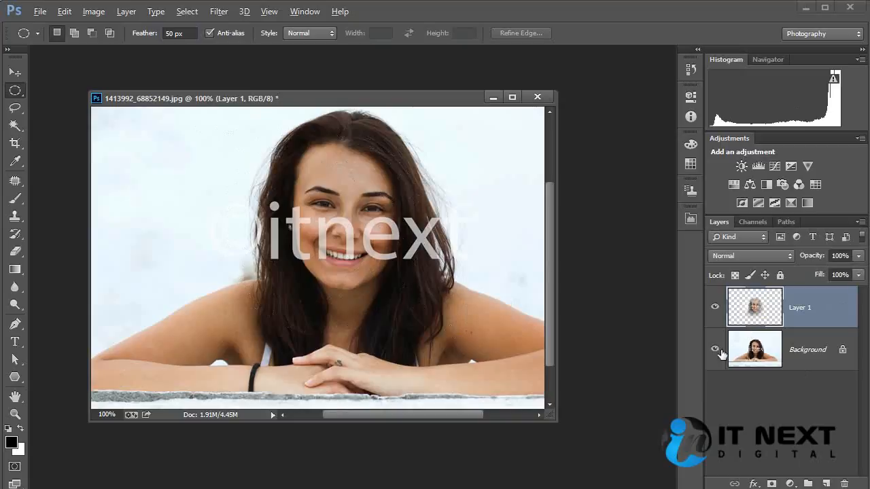
left_click(714, 350)
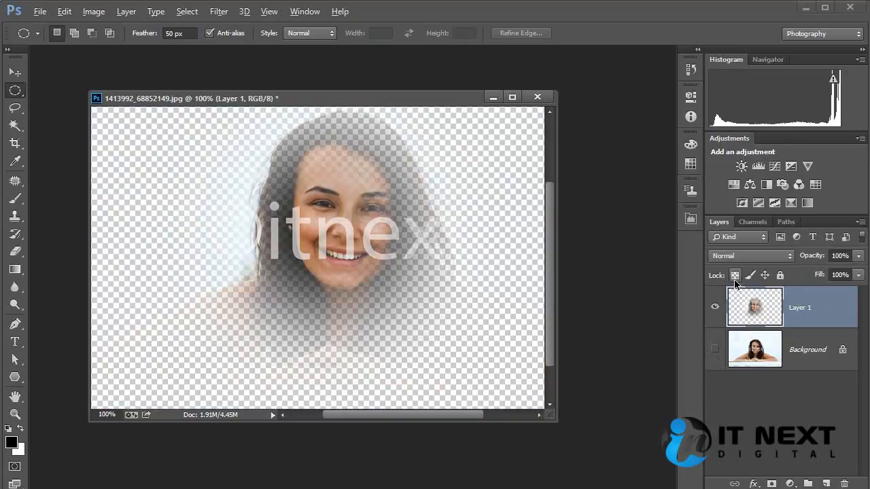
key("ctrl+z")
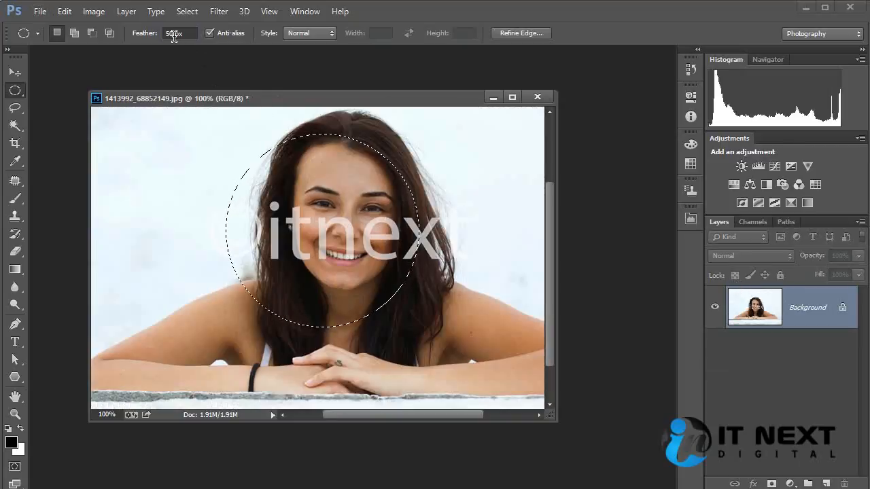
Set the marquee feather to 5 px and copy the existing circular selection to a new layer.
left_click(142, 36)
type("5")
key("Return")
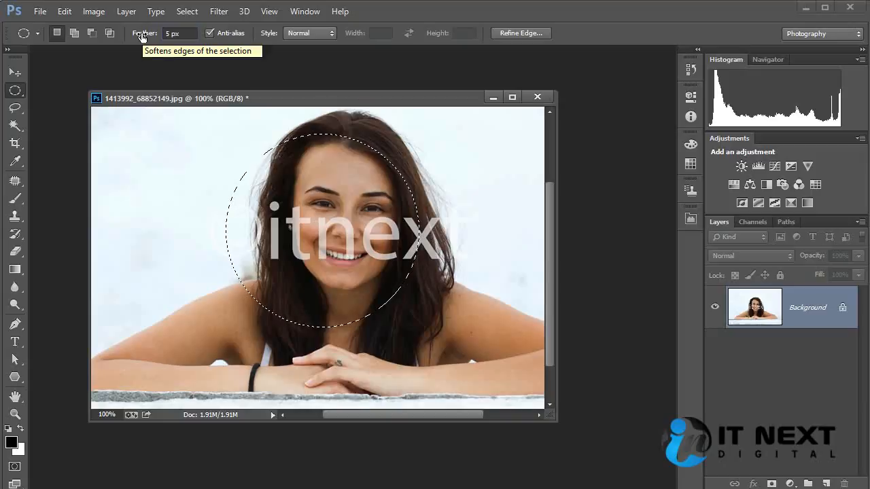
key("ctrl+j")
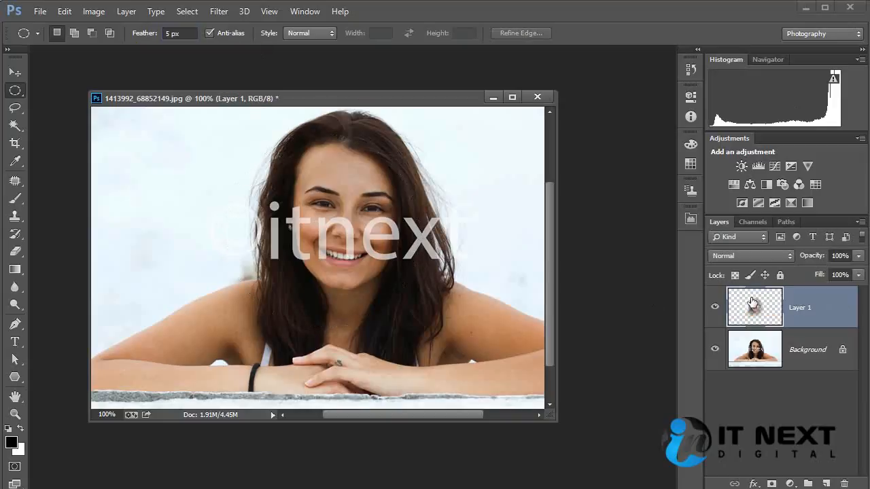
Make the Background the active layer and set the marquee feather to 50 px.
left_click(763, 352)
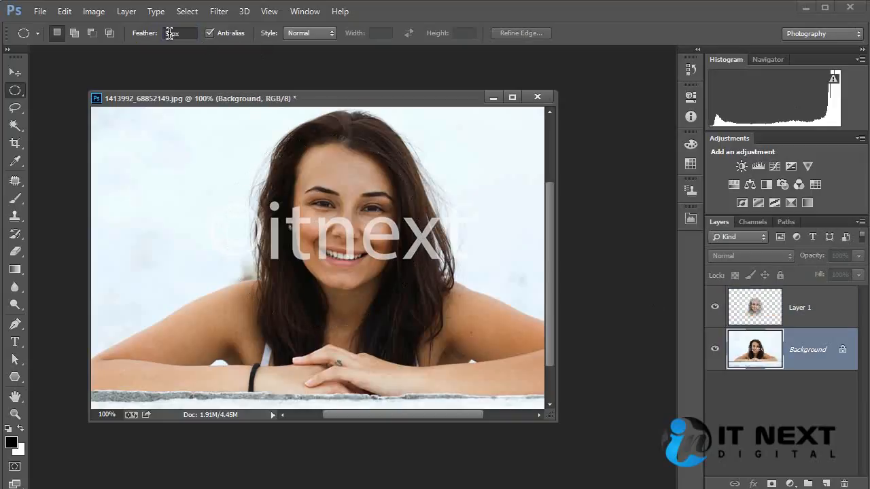
left_click(169, 34)
type("0")
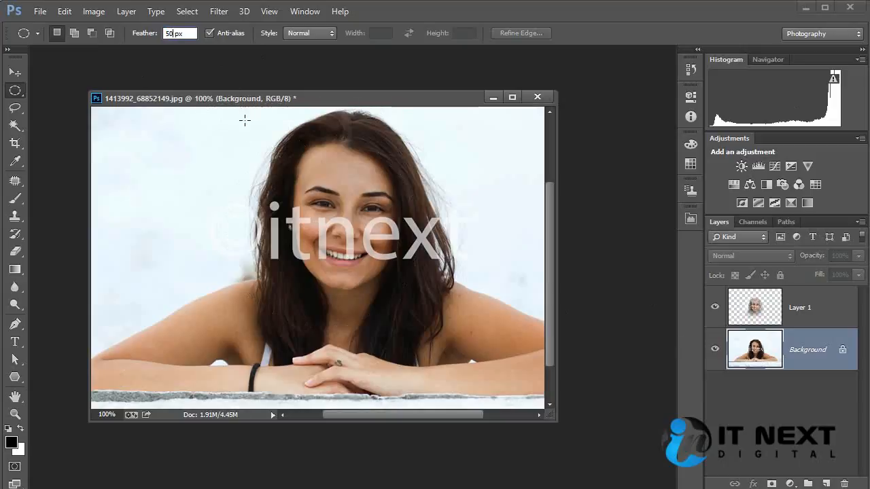
Draw a 50 px feathered circular selection over the woman's face and hair, and copy it to a new layer.
left_click_drag(245, 120, 452, 330)
key("ctrl+j")
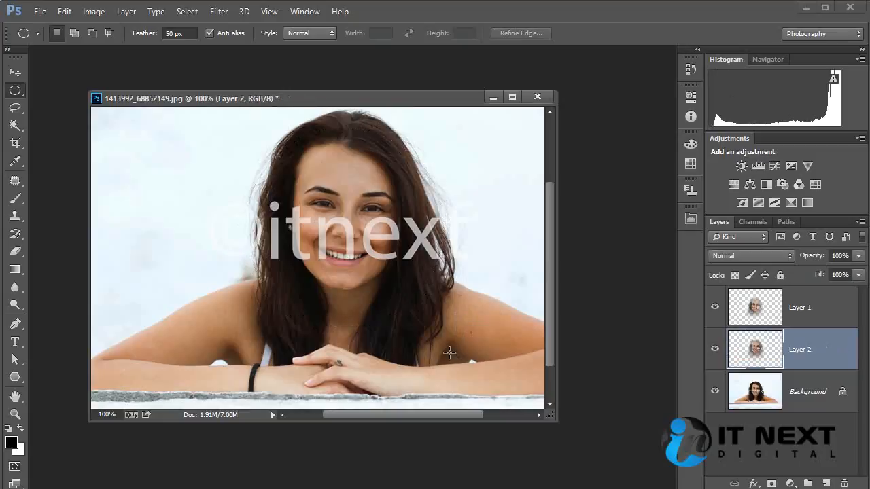
Hide the Background and add a black-filled layer directly above it, beneath both face copies.
left_click(714, 391)
left_click(808, 394)
left_click(826, 483)
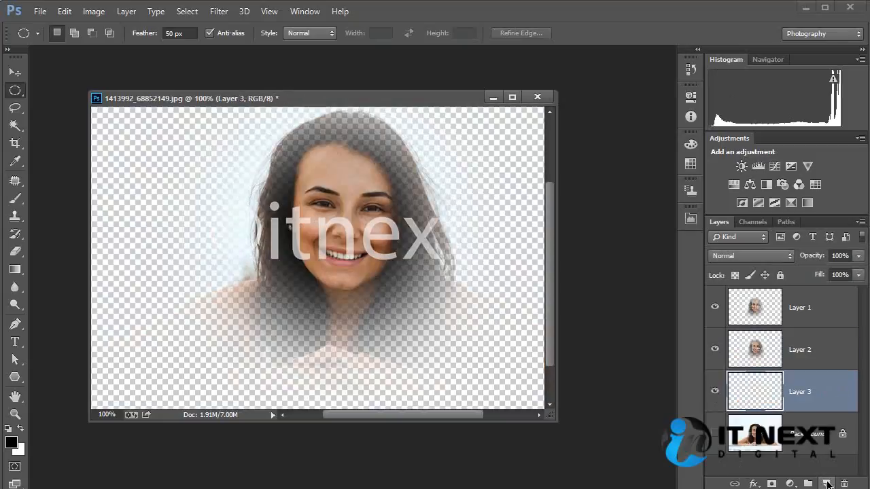
key("alt+BackSpace")
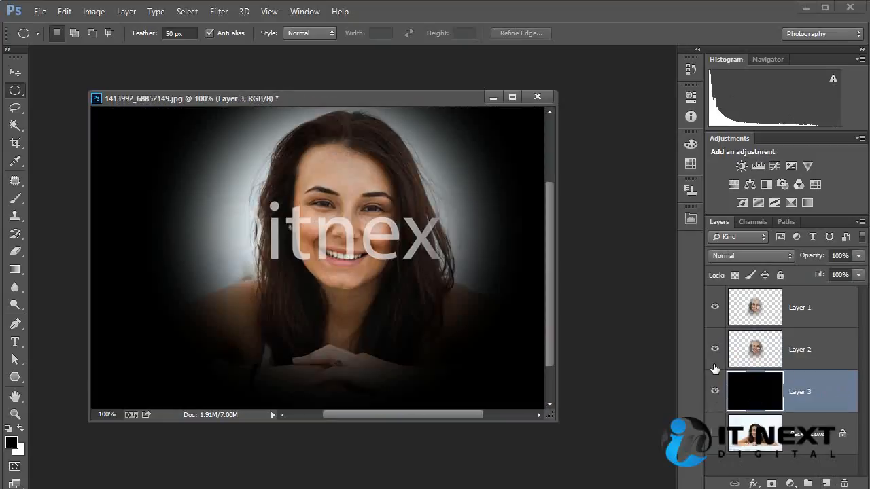
Compare the edge softness of the two face copies against black by alternately hiding and showing Layer 1 and Layer 2.
left_click(717, 310)
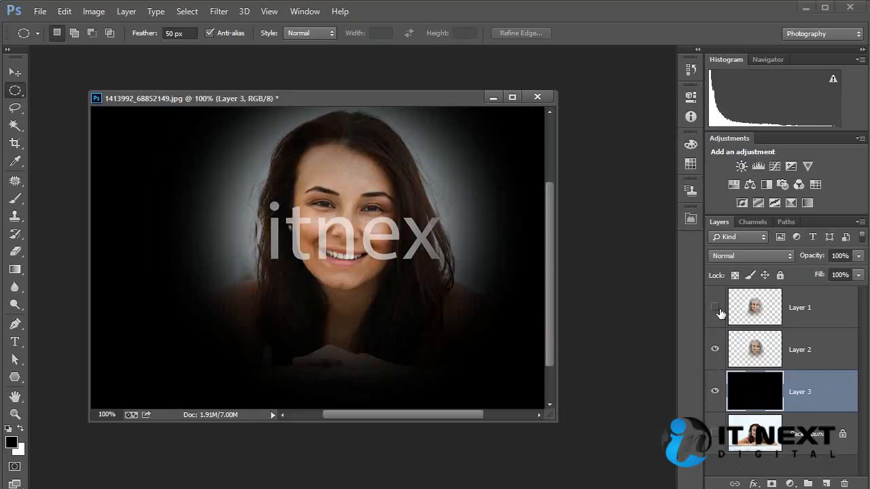
left_click(714, 349)
left_click(715, 312)
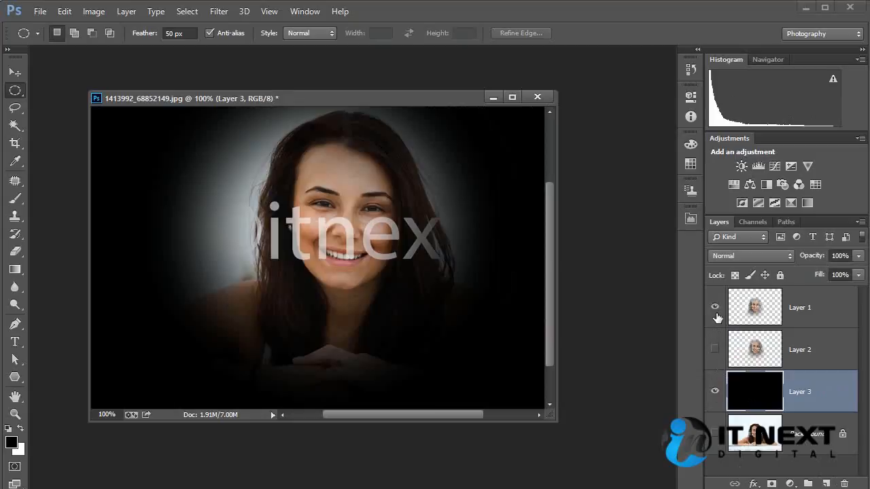
left_click(715, 308)
left_click(717, 349)
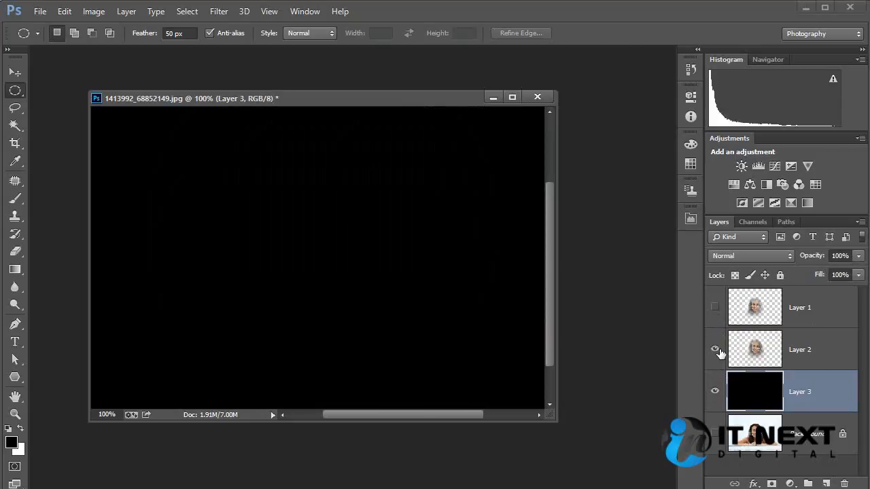
left_click(714, 349)
left_click(715, 308)
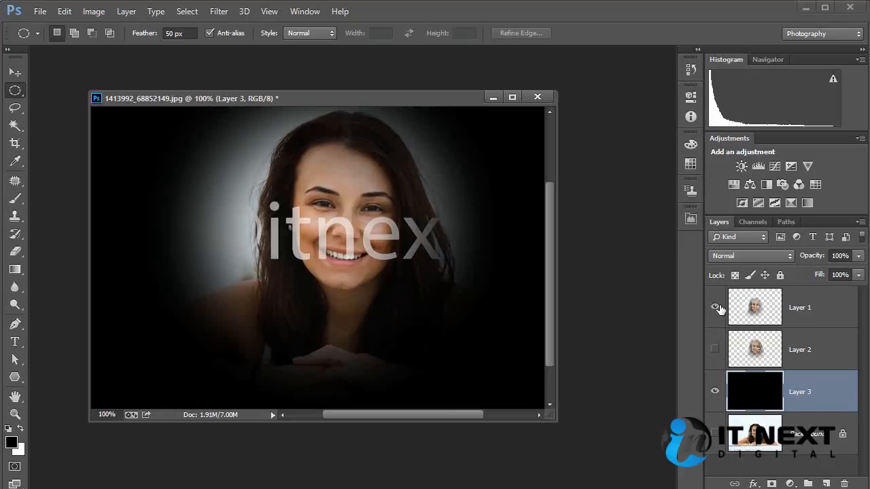
left_click(714, 349)
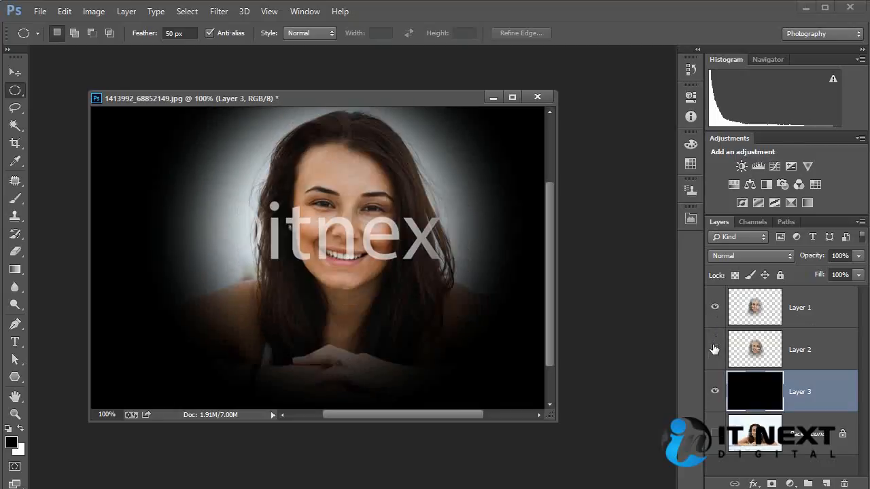
left_click(714, 349)
left_click(714, 349)
left_click(714, 350)
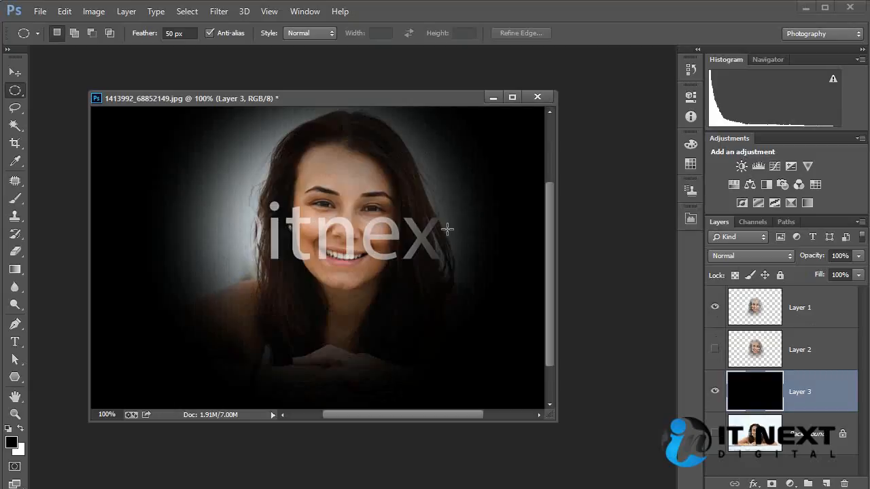
left_click(714, 349)
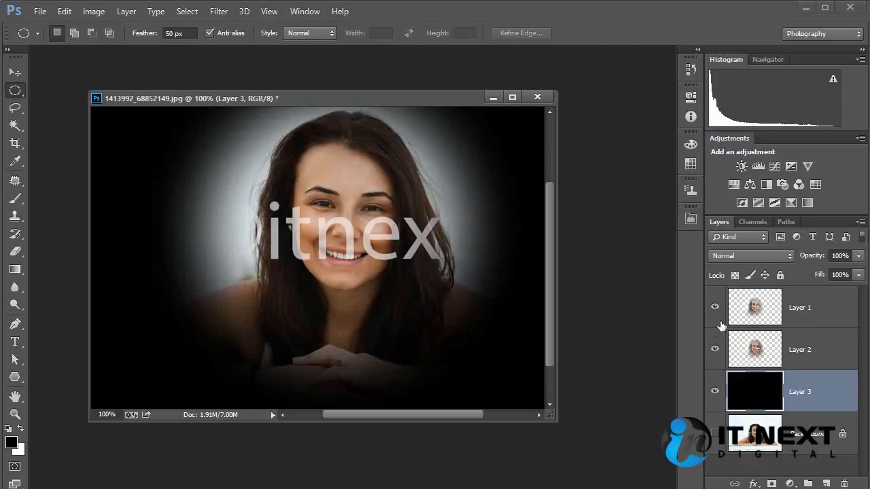
left_click(714, 308)
left_click(715, 309)
left_click(714, 308)
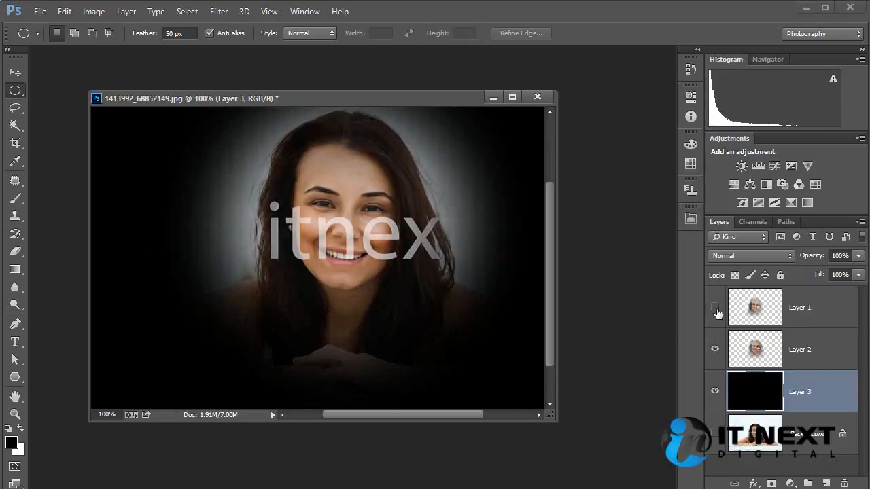
left_click(715, 309)
left_click(714, 349)
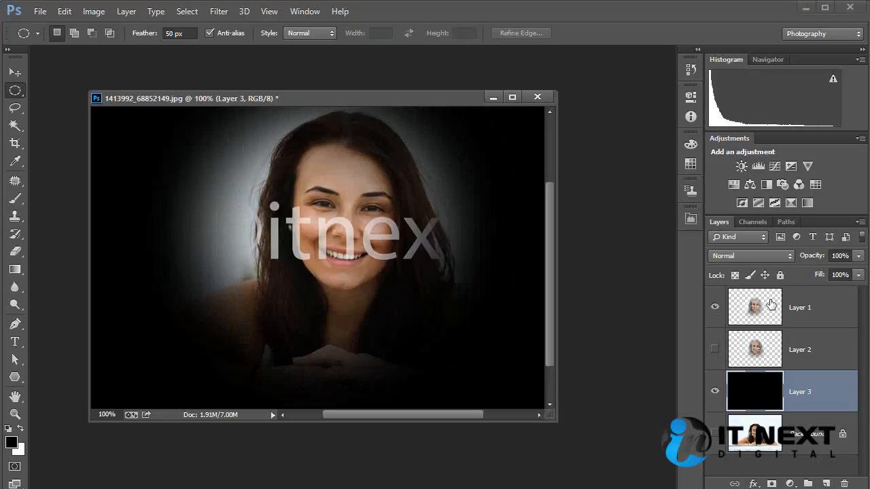
Delete both face copies and the black layer, keeping only the visible Background.
left_click(771, 306)
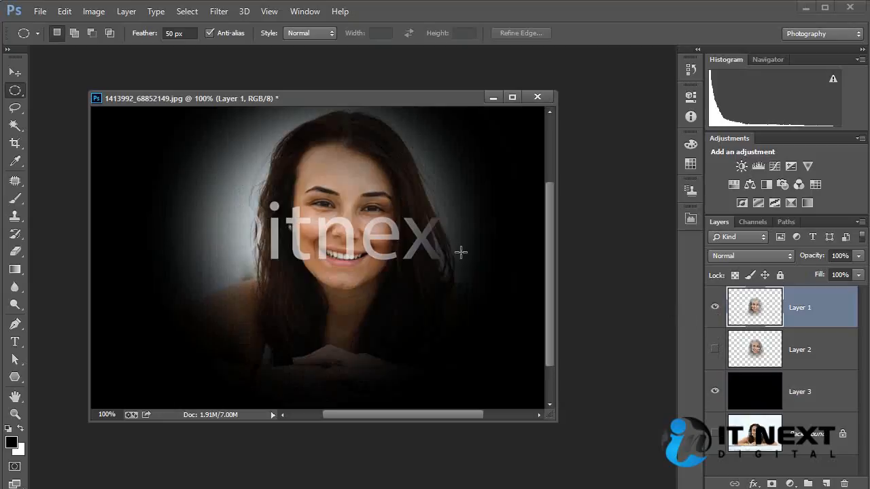
left_click_drag(775, 321, 848, 483)
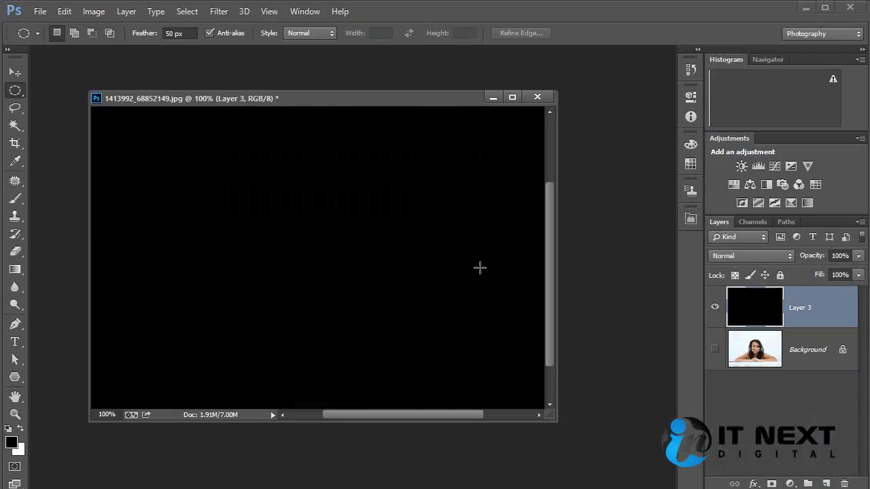
left_click_drag(795, 326, 844, 483)
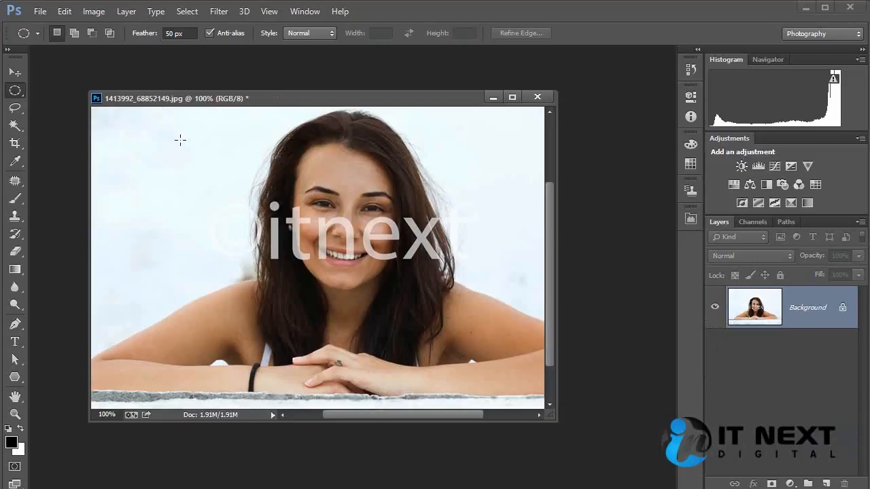
Outline the woman with the Lasso tool at 0 px feather and copy the selection to a new layer.
left_click(15, 107)
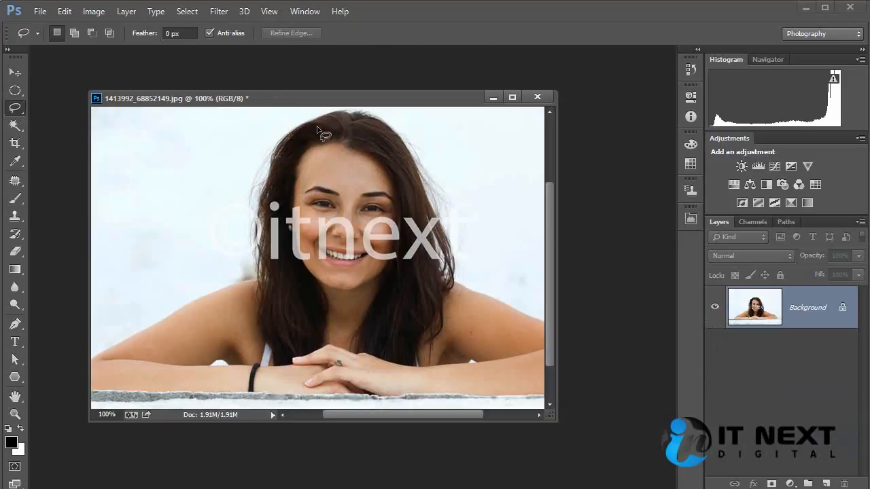
mouse_move(316, 127)
left_mouse_down()
mouse_move(271, 161)
mouse_move(255, 268)
mouse_move(100, 347)
mouse_move(148, 387)
mouse_move(490, 396)
mouse_move(555, 369)
mouse_move(532, 317)
mouse_move(453, 284)
mouse_move(434, 259)
mouse_move(430, 209)
mouse_move(406, 155)
left_mouse_up()
mouse_move(372, 122)
left_mouse_down()
mouse_move(309, 118)
mouse_move(280, 148)
left_mouse_up()
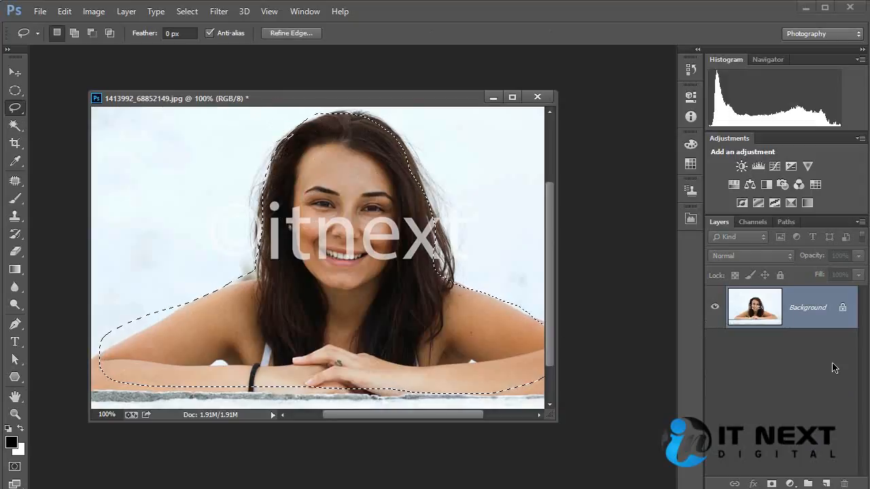
key("ctrl+j")
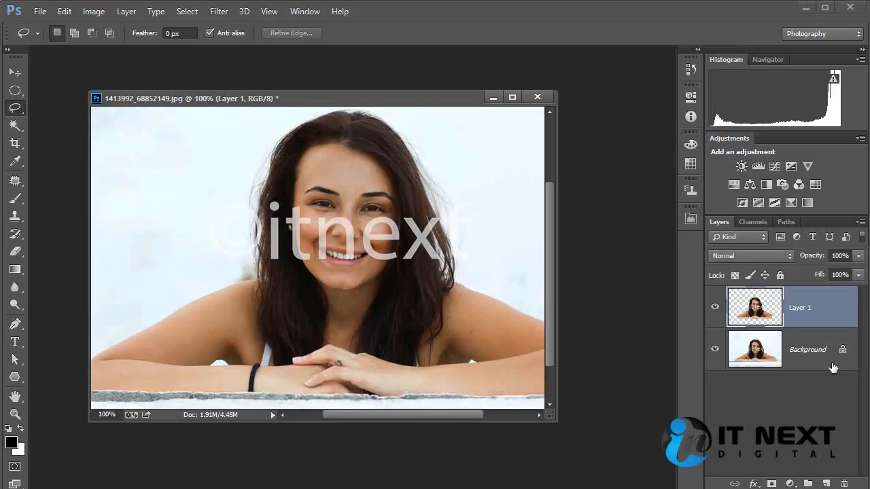
Hide the Background and add a black-filled layer between it and the unfeathered cut-out.
left_click(714, 350)
left_click(776, 357)
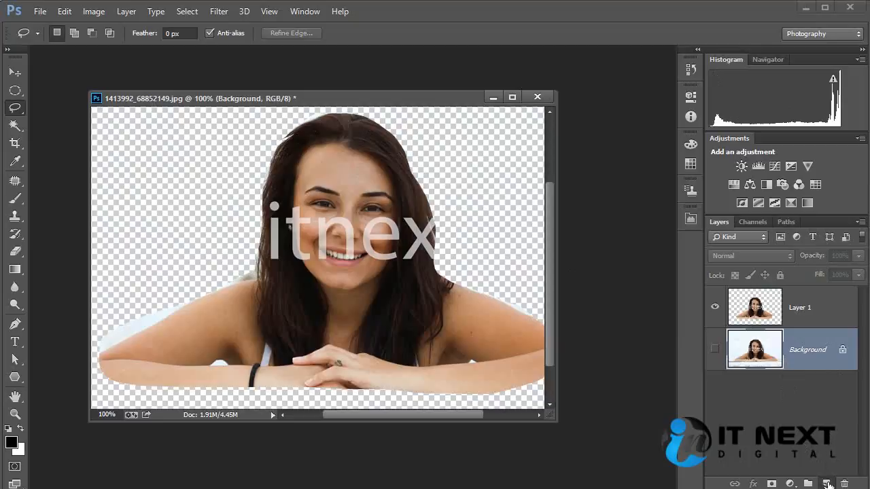
left_click(825, 482)
key("alt+BackSpace")
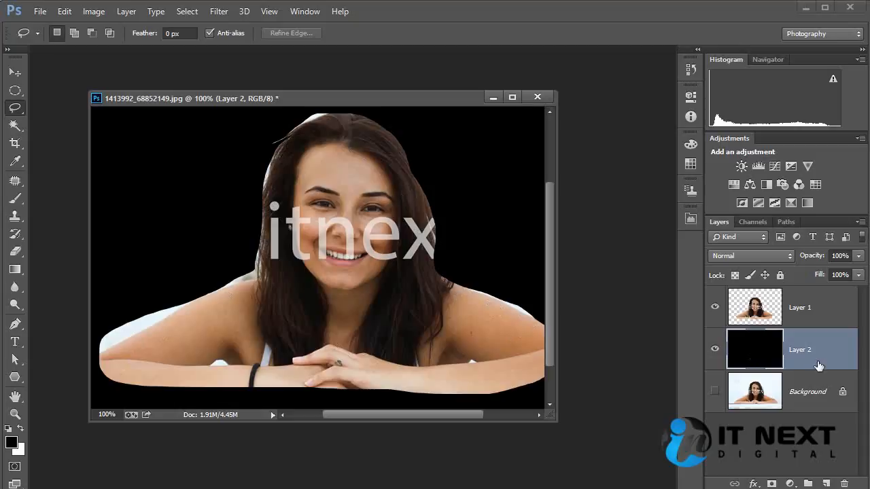
Remove the black layer and the unfeathered cut-out, and clear the lasso selection.
left_click_drag(818, 365, 844, 484)
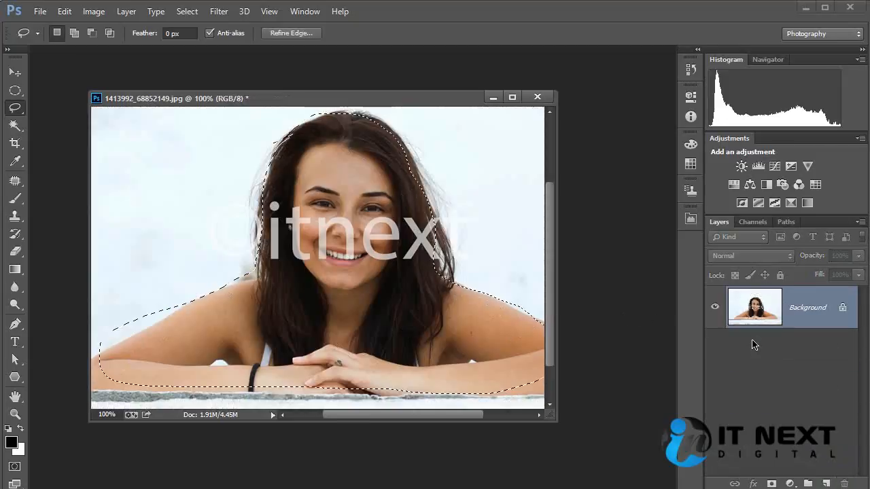
key("ctrl+d")
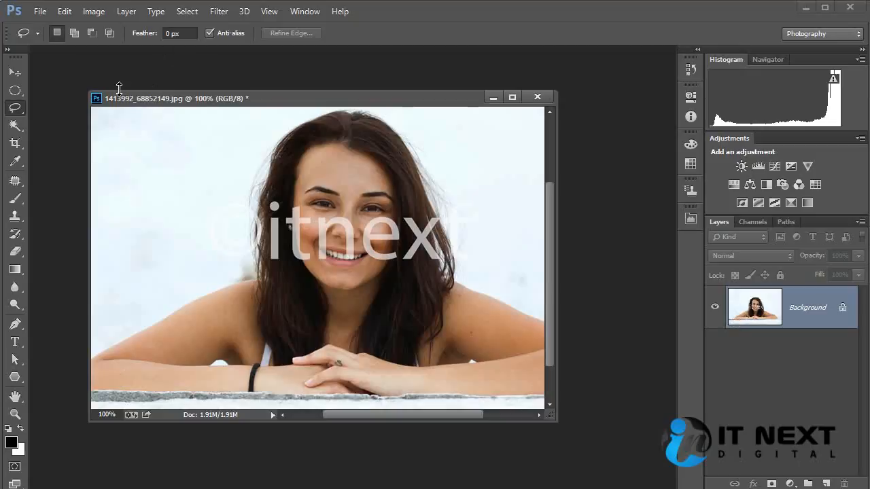
Set the Lasso feather to 50 px, outline the woman, and copy the feathered selection to a new layer.
left_click(169, 33)
type("50")
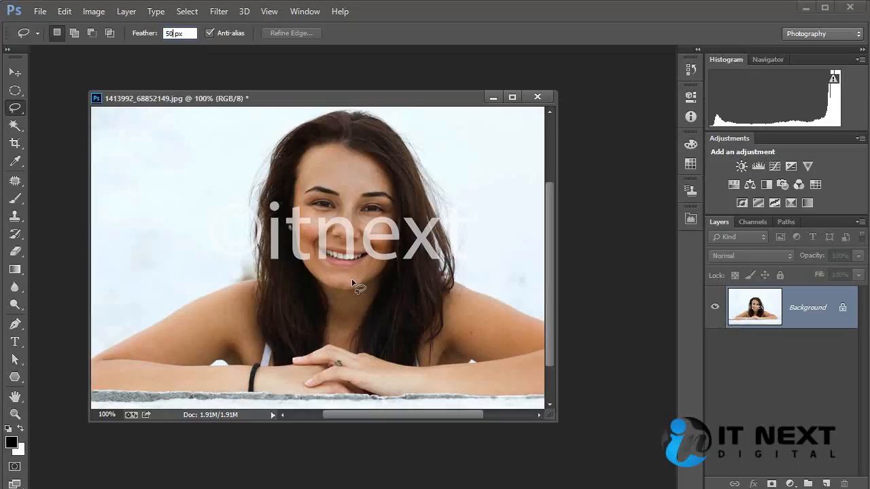
key("Return")
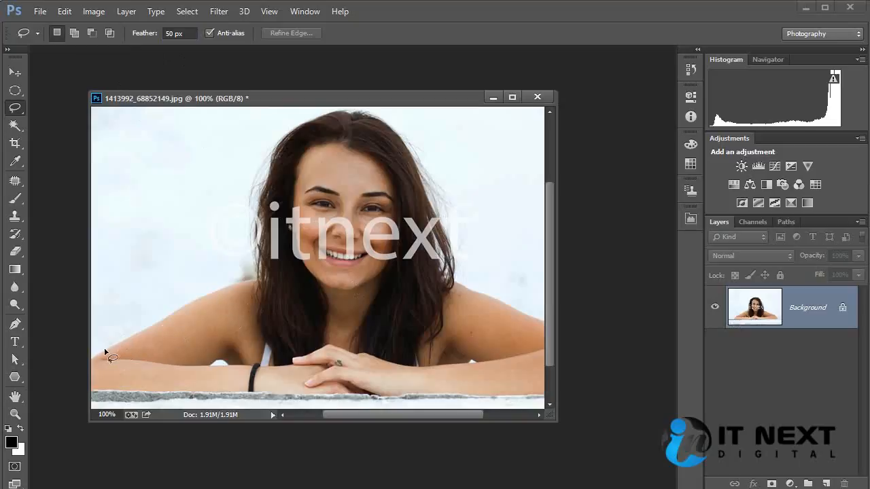
mouse_move(105, 351)
left_mouse_down()
mouse_move(253, 281)
mouse_move(273, 176)
mouse_move(304, 125)
mouse_move(379, 114)
mouse_move(434, 203)
mouse_move(454, 276)
mouse_move(502, 307)
mouse_move(547, 359)
mouse_move(217, 408)
mouse_move(108, 395)
mouse_move(93, 361)
mouse_move(121, 347)
left_mouse_up()
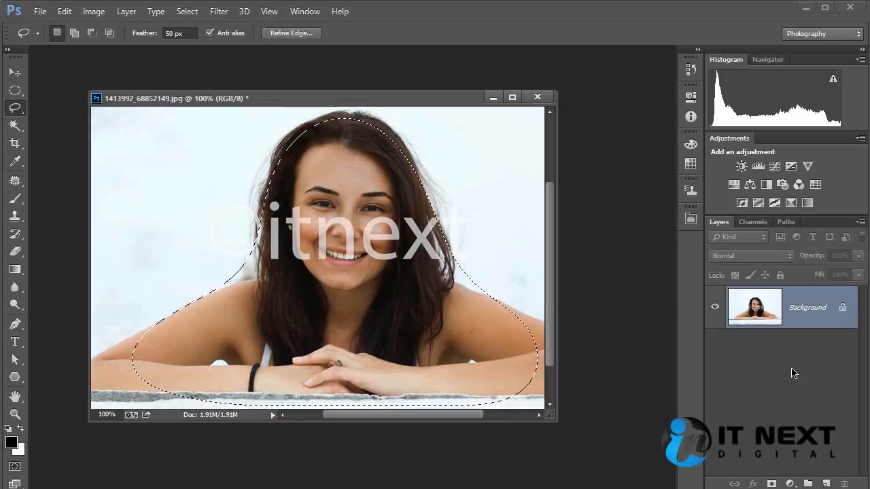
key("ctrl+j")
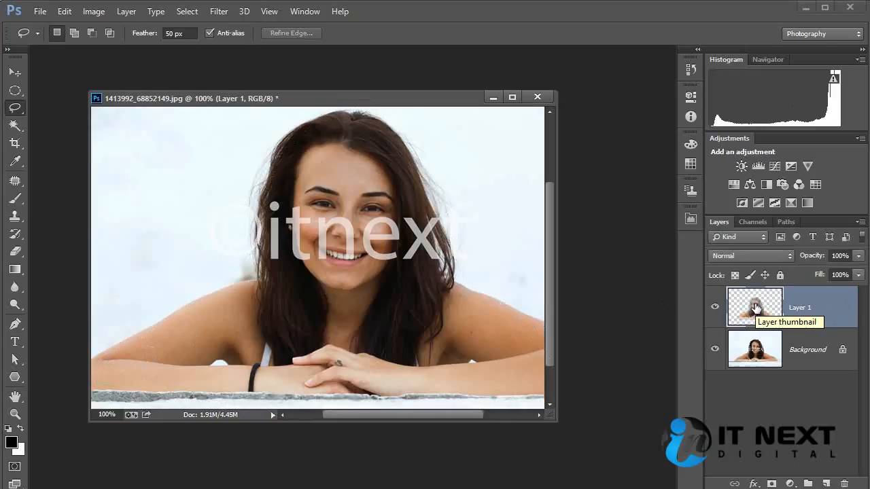
Fill the Background with black and toggle its visibility to examine the cut-out's feathered edges.
left_click(760, 360)
key("alt+BackSpace")
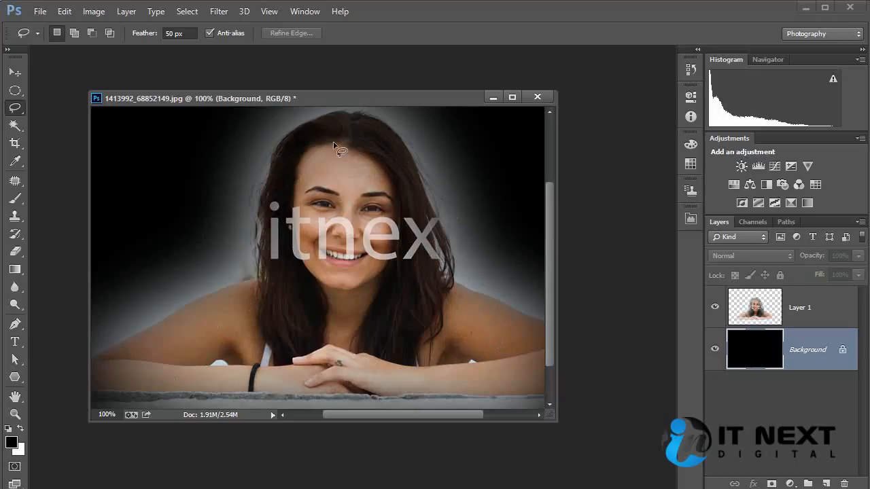
left_click(715, 349)
left_click(715, 349)
left_click(715, 350)
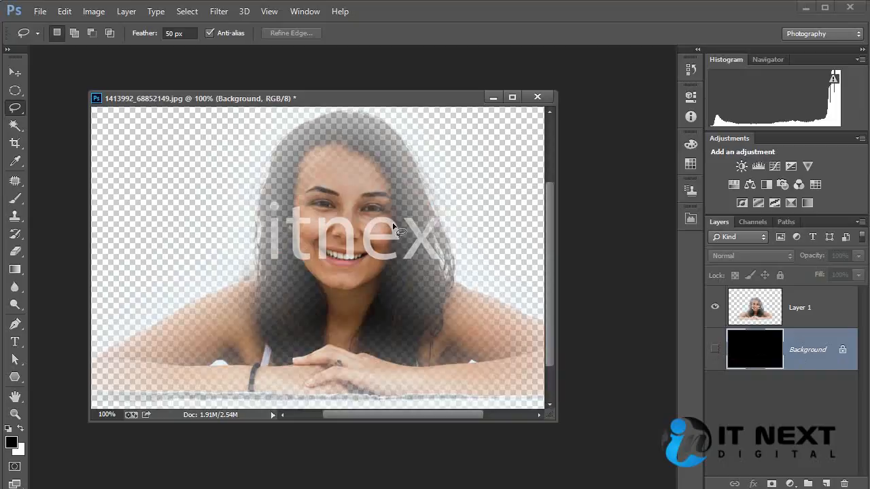
left_click(714, 349)
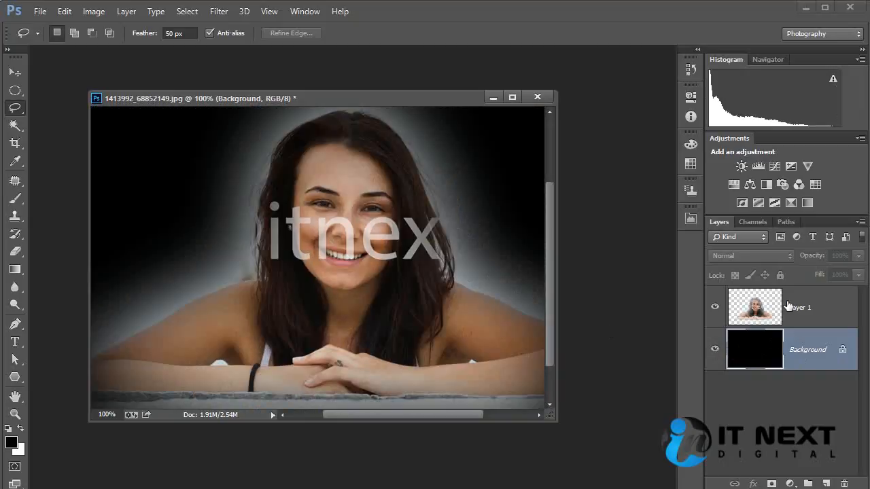
Undo the Background's black fill and delete the feathered cut-out layer.
key("ctrl+z")
left_click_drag(786, 310, 844, 483)
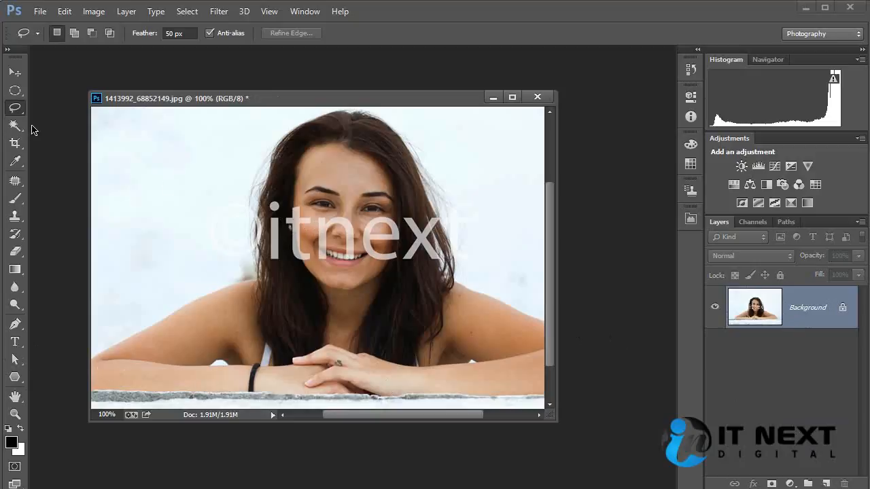
Set the Lasso feather to 0 px and outline the woman closely, refining the selection by adding and subtracting areas.
left_click(173, 33)
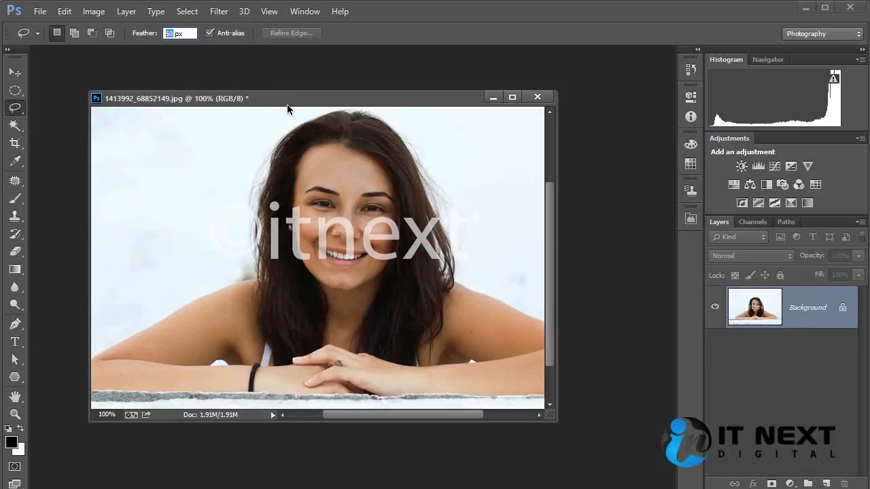
type("0")
mouse_move(337, 111)
left_mouse_down()
mouse_move(303, 114)
mouse_move(289, 132)
left_mouse_up()
key("ctrl+d")
mouse_move(355, 112)
left_mouse_down()
mouse_move(285, 139)
mouse_move(263, 189)
mouse_move(252, 283)
mouse_move(190, 303)
mouse_move(95, 355)
mouse_move(156, 393)
mouse_move(550, 384)
mouse_move(543, 322)
mouse_move(491, 303)
mouse_move(433, 228)
mouse_move(377, 125)
mouse_move(410, 148)
mouse_move(446, 204)
mouse_move(451, 304)
mouse_move(347, 122)
mouse_move(231, 133)
mouse_move(309, 117)
left_mouse_up()
key("shift")
key("alt")
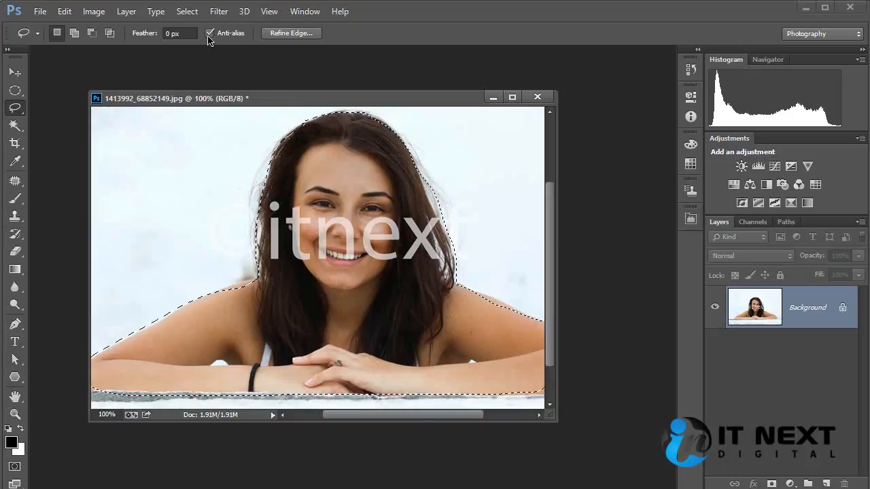
Feather the woman's selection with a 10-pixel radius and copy the selected area to a new layer.
left_click(187, 12)
mouse_move(235, 178)
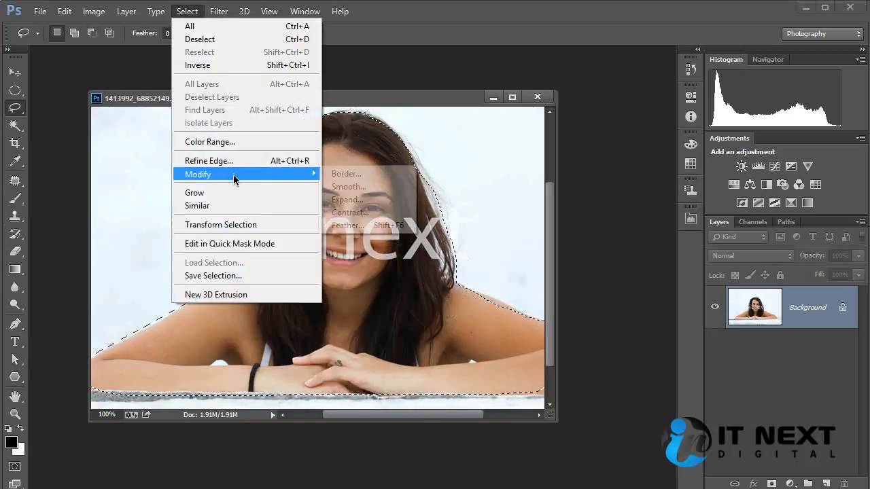
left_click(346, 225)
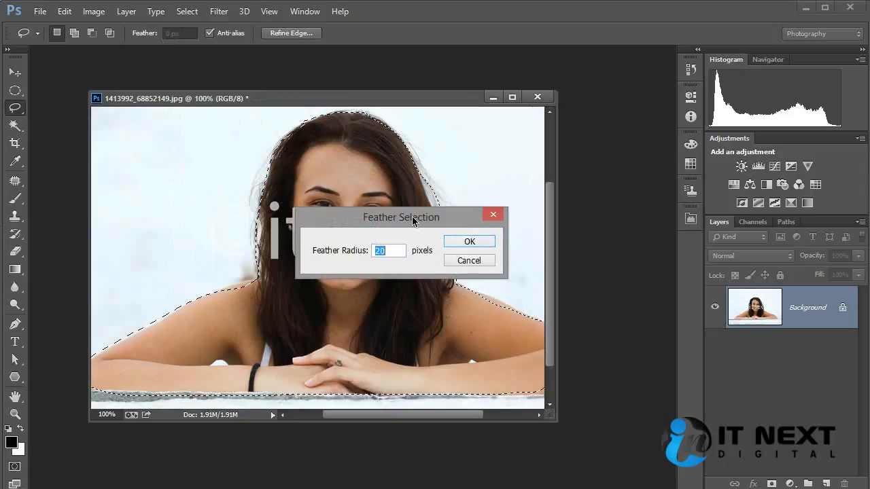
left_click_drag(412, 221, 442, 215)
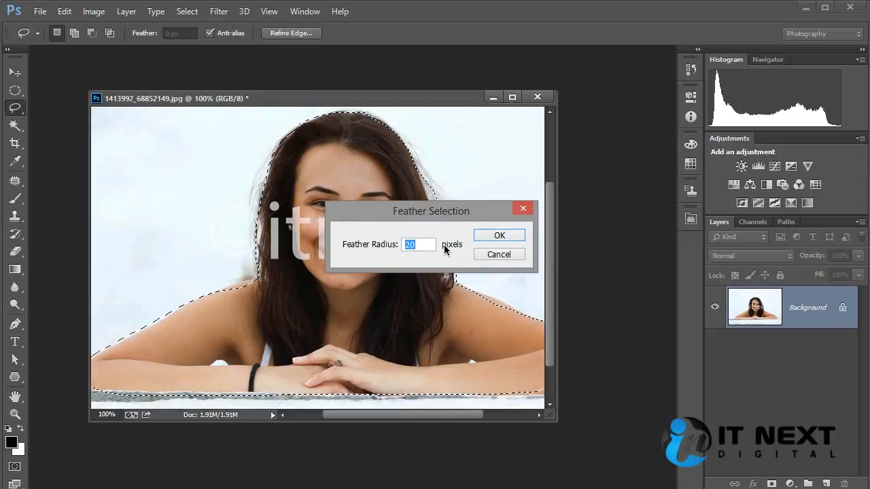
type("10")
key("Return")
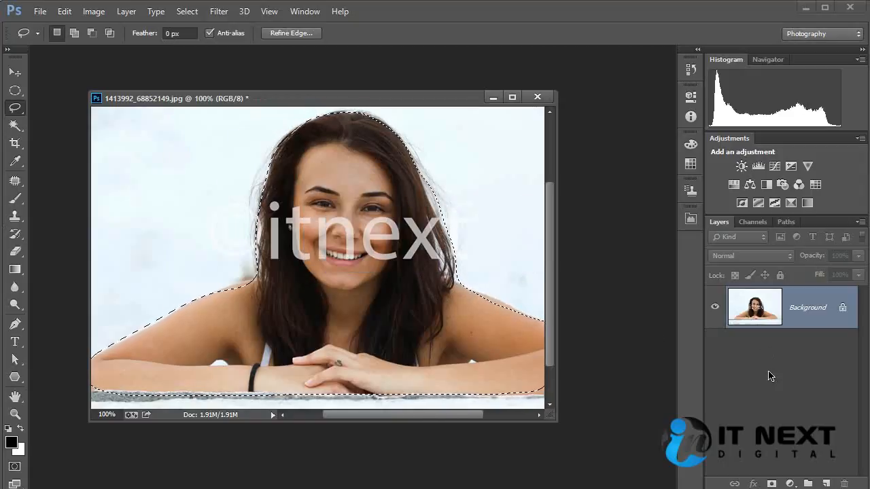
key("ctrl+j")
Add a new layer directly above the Background and fill it with black.
left_click(770, 353)
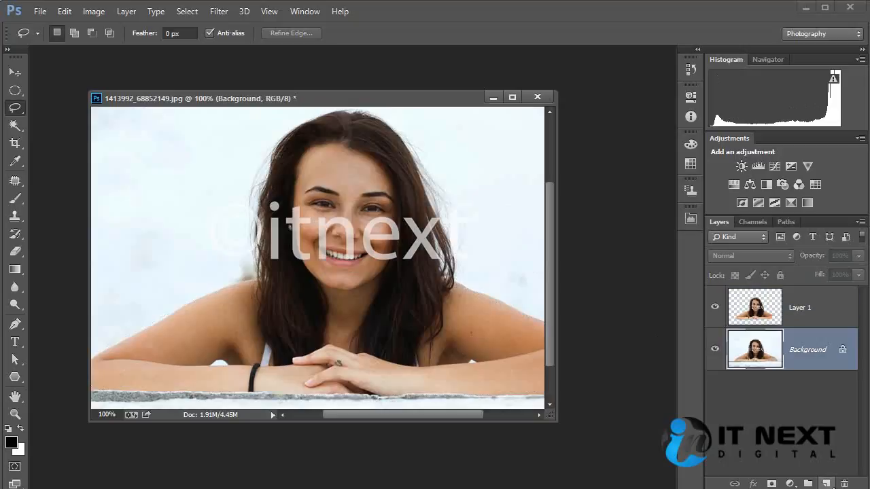
left_click(825, 483)
key("alt+BackSpace")
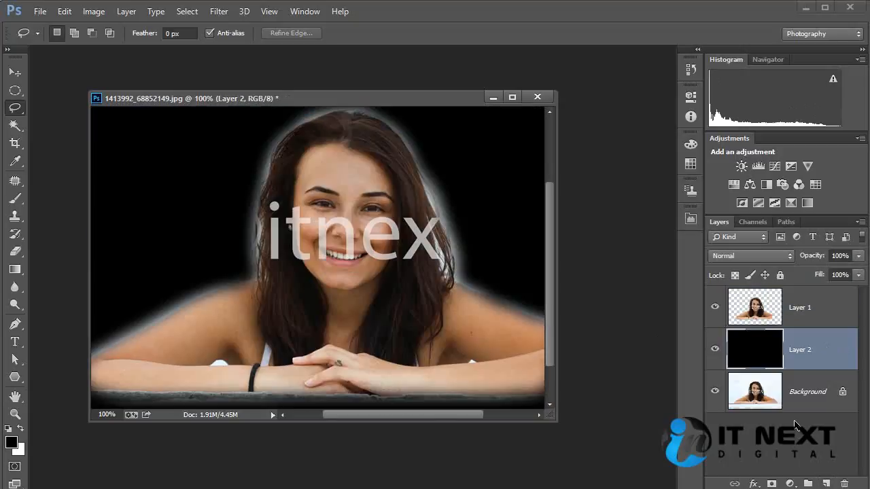
Set the blending mode of the woman's cut-out layer to Multiply.
left_click(767, 316)
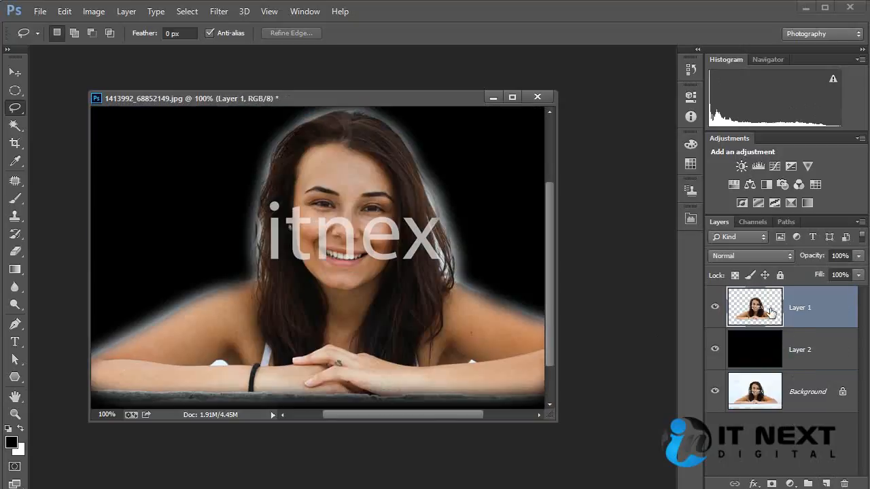
left_click(763, 257)
left_click(756, 314)
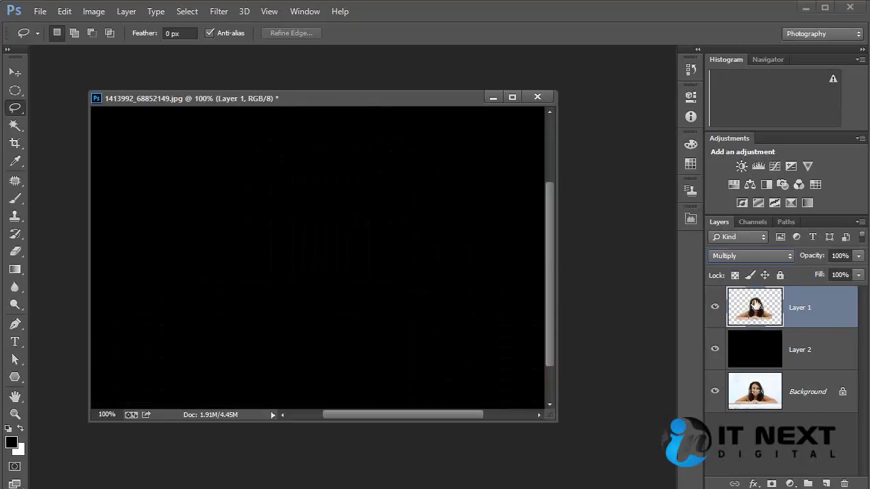
Apply a gray Color Overlay to the black-filled layer, and delete that layer after viewing the effect.
double_click(761, 346)
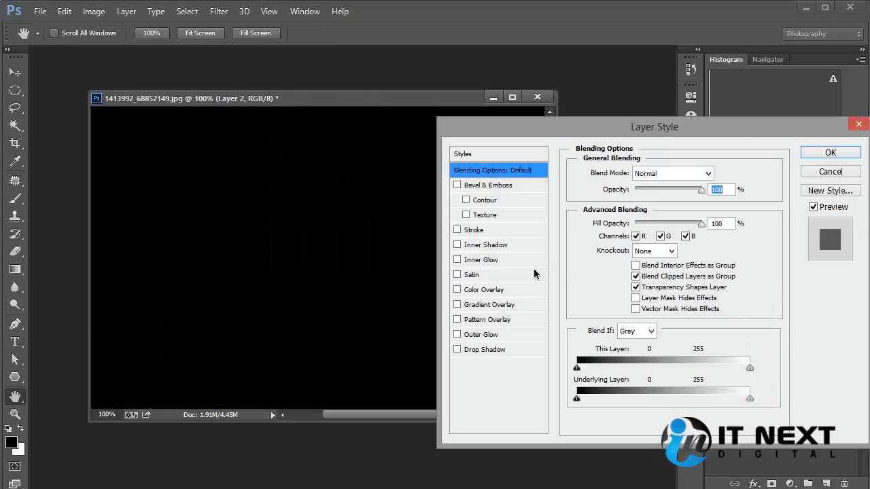
left_click(497, 292)
left_click(716, 174)
left_click(363, 307)
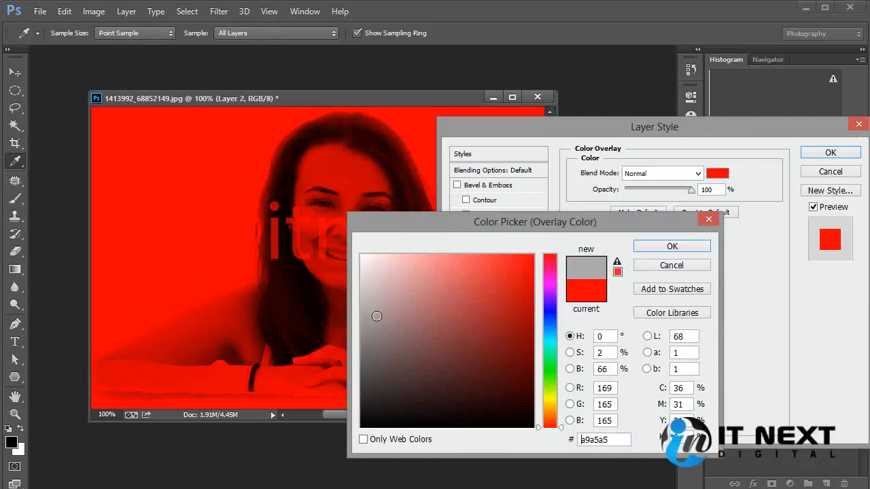
left_click(672, 245)
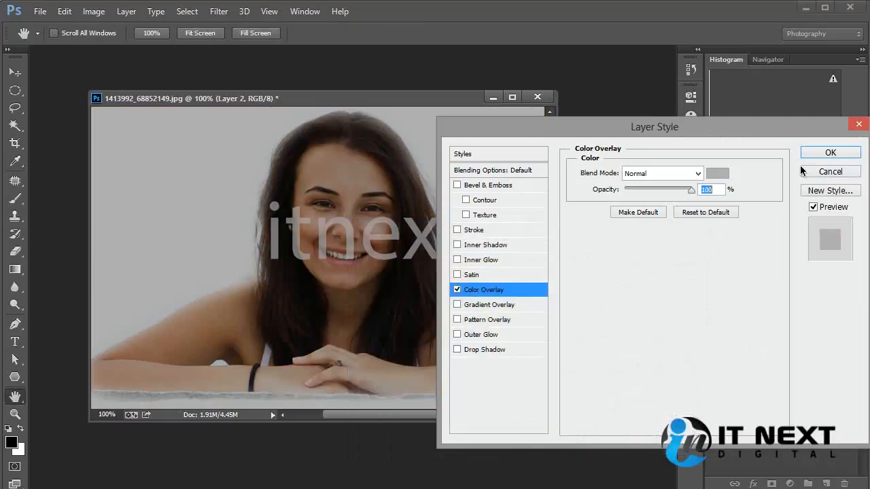
left_click(818, 155)
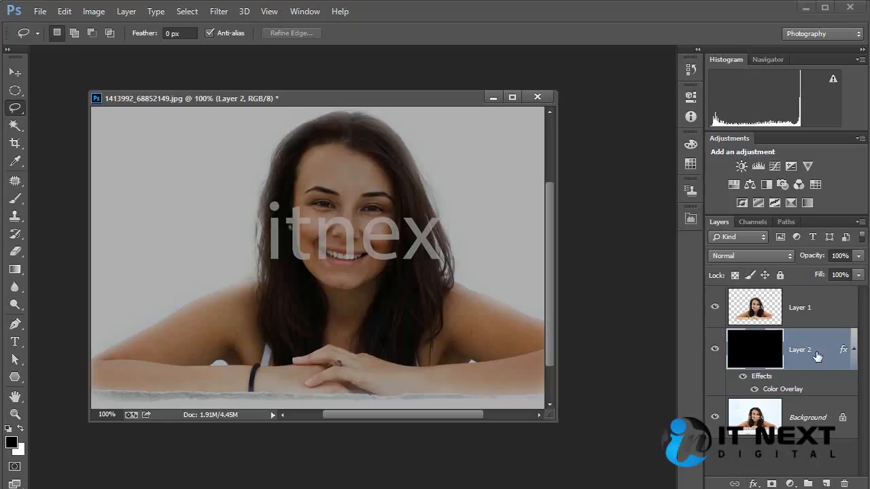
left_click_drag(818, 356, 844, 483)
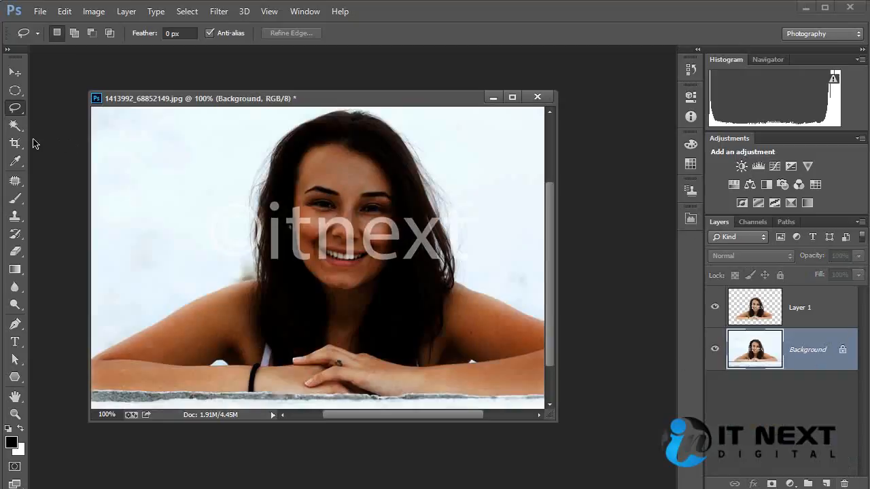
Compare the available options of the Magic Wand, Lasso, Elliptical Marquee and Move tools, checking which ones offer a feather setting.
left_click(16, 128)
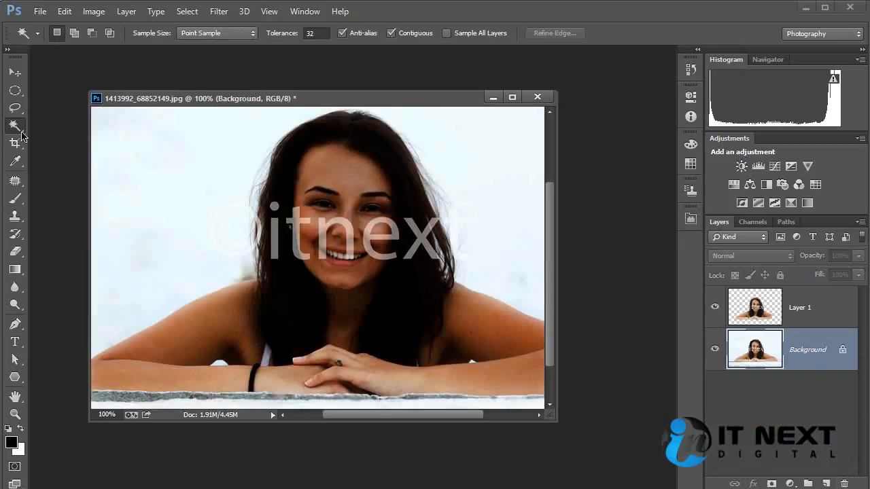
right_click(16, 127)
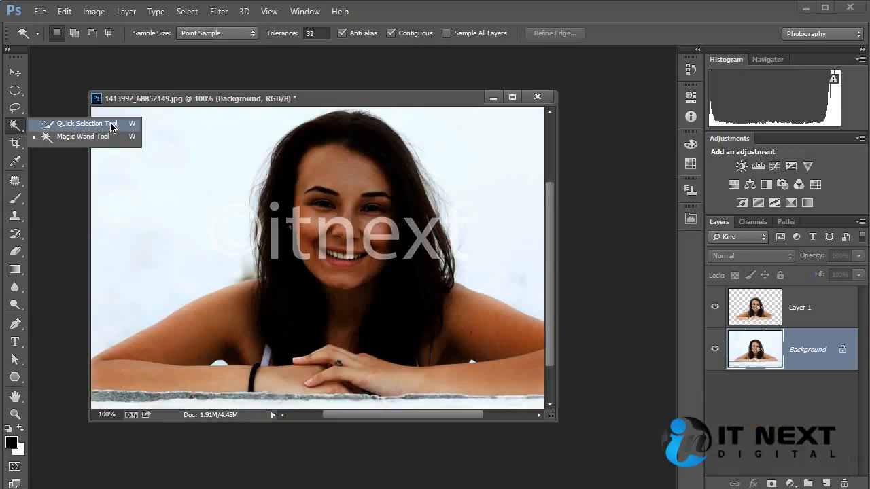
left_click(14, 131)
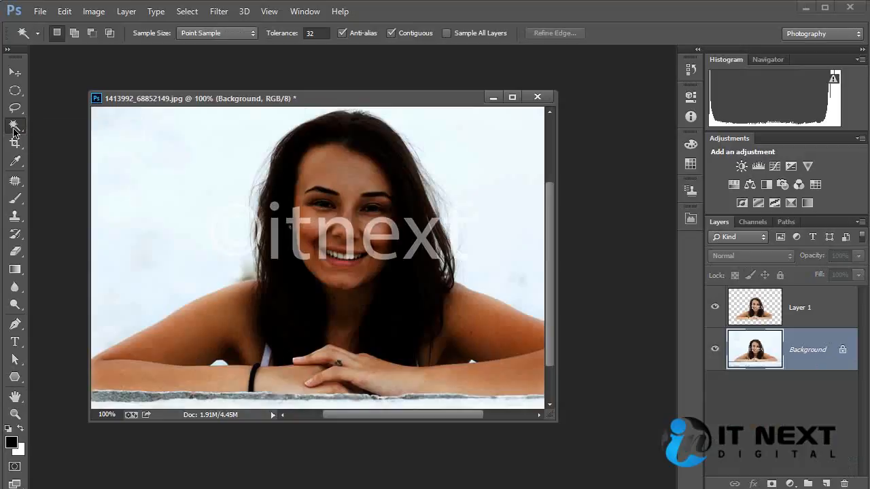
left_click(15, 108)
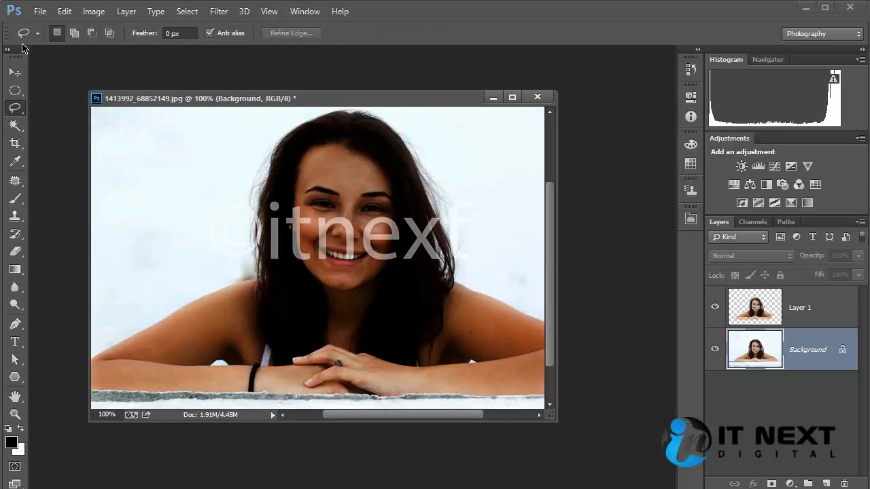
left_click(15, 91)
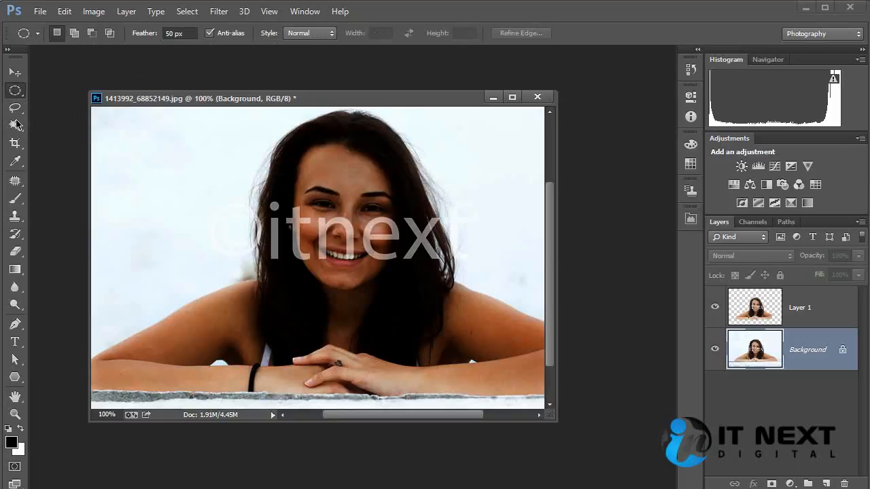
left_click(14, 109)
left_click(15, 91)
left_click(15, 72)
left_click(15, 90)
left_click(15, 72)
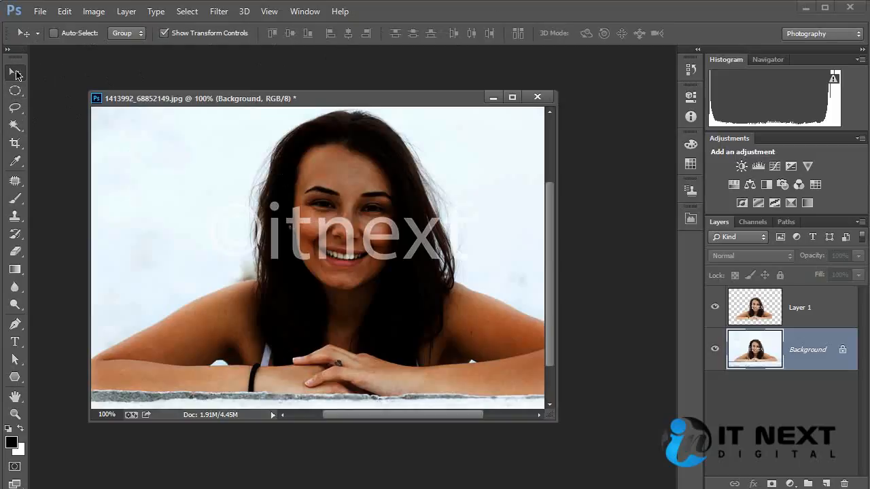
left_click(15, 126)
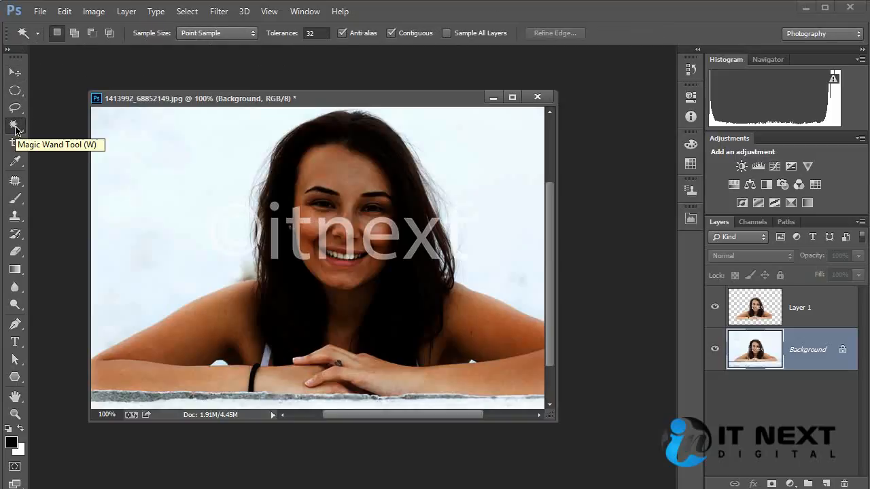
left_click(21, 93)
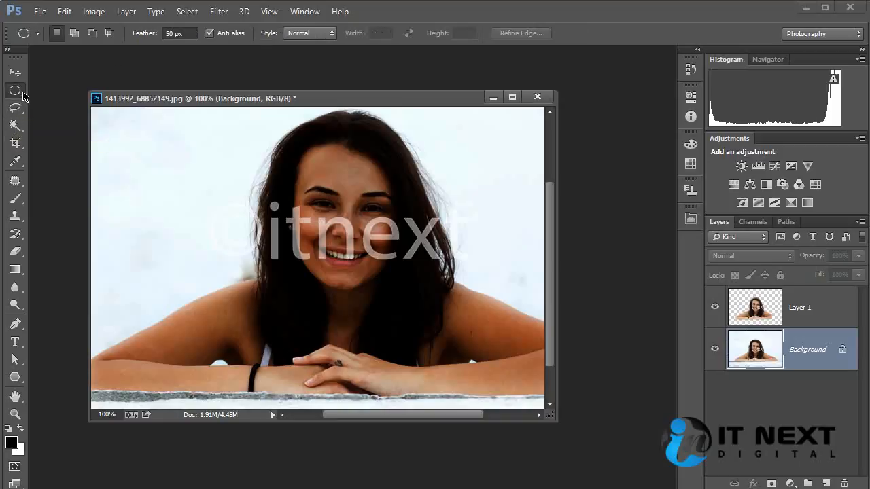